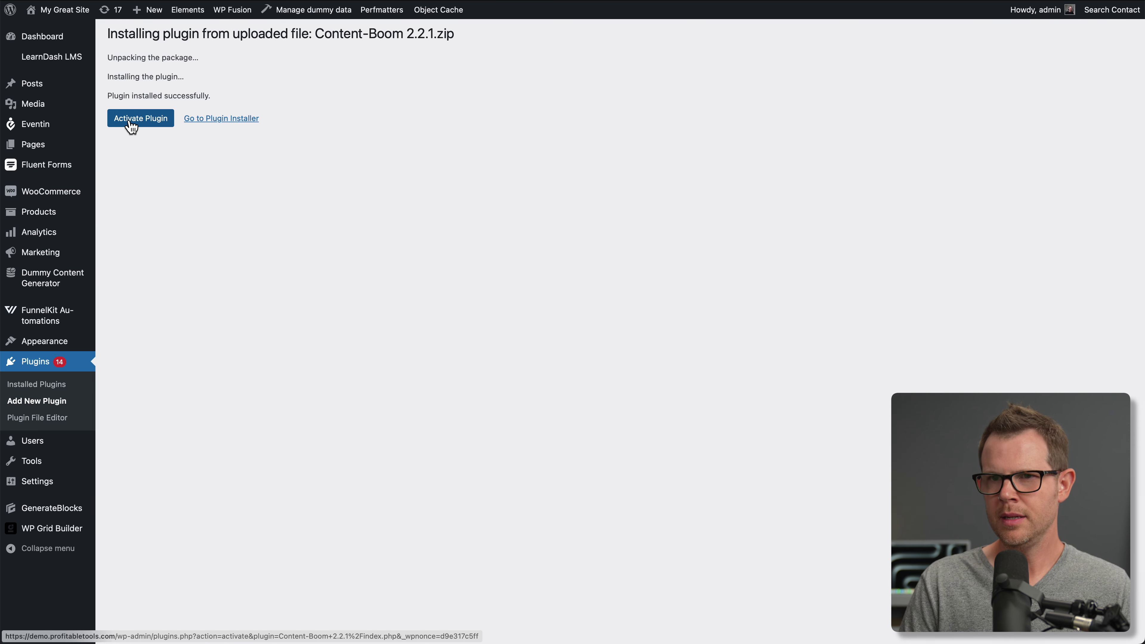
# Step: Activate the uploaded Content-Boom 2.2.1 plugin and look over the plugin list and the site's admin menu entries
pyautogui.click(145, 122)
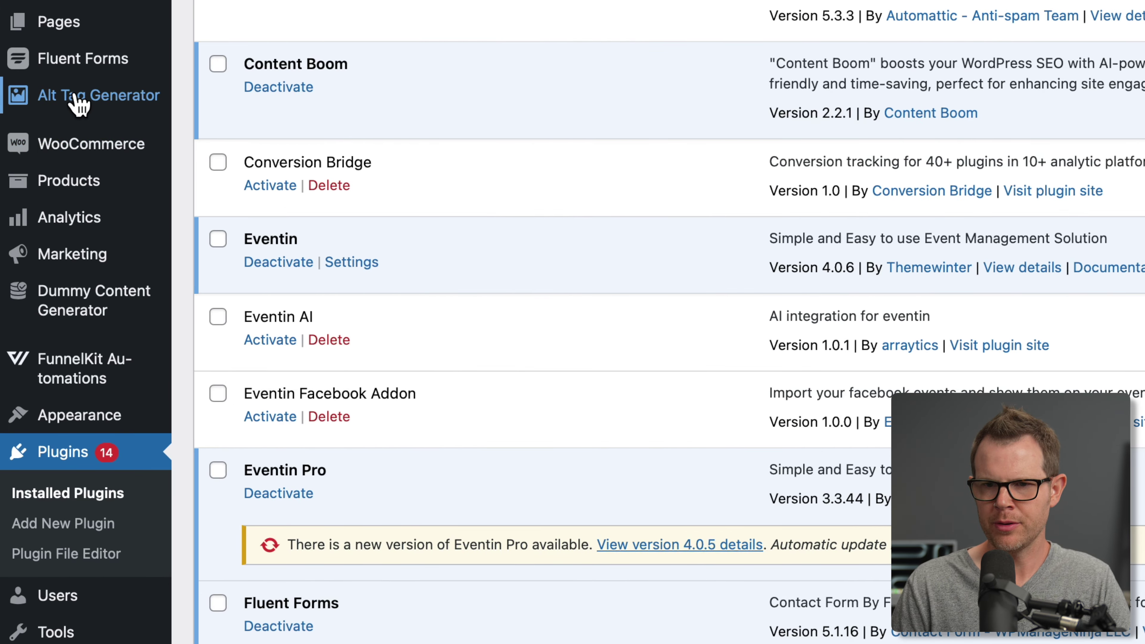
pyautogui.scroll(-3, 221, 388)
pyautogui.scroll(-2, 221, 568)
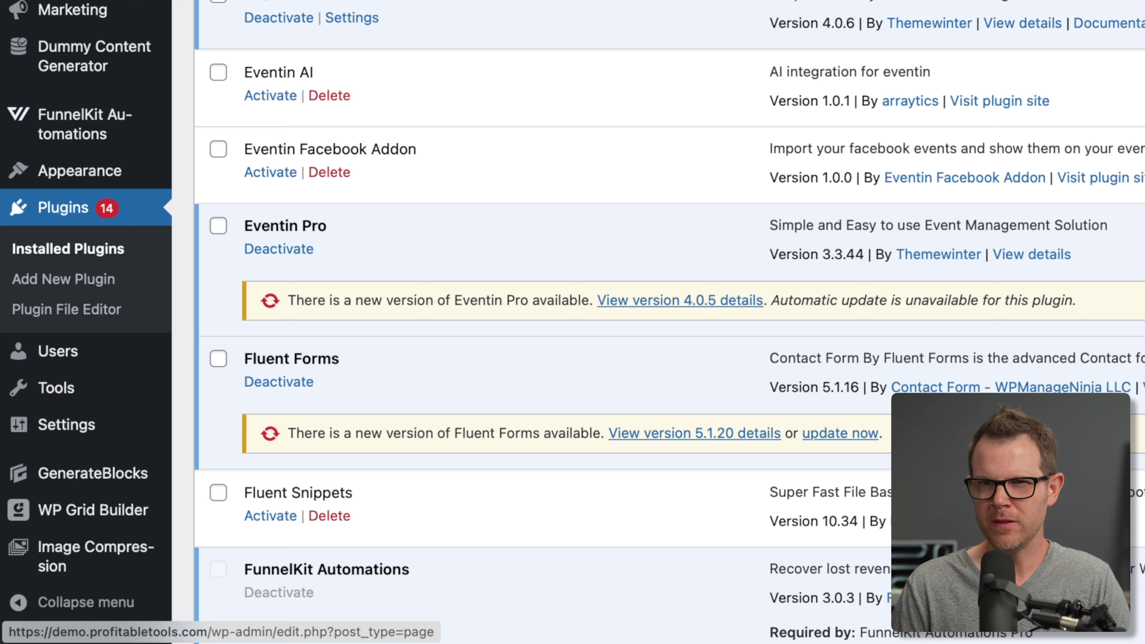
pyautogui.moveTo(59, 390)
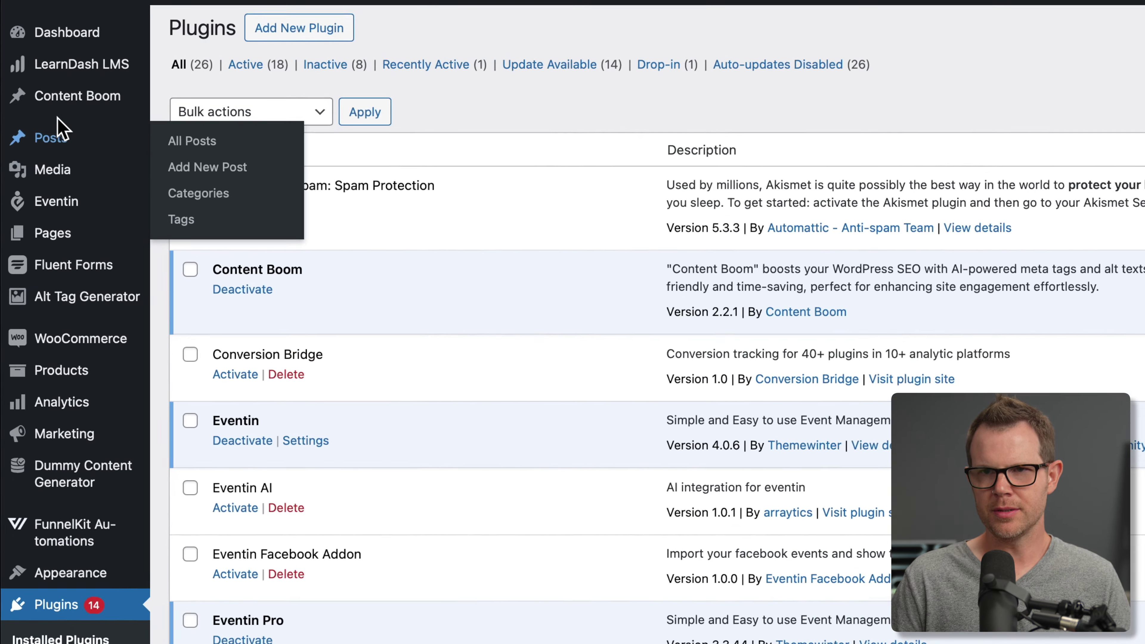
# Step: Enter the OpenAI API key and the licence token in the Content Boom settings and save them
pyautogui.moveTo(55, 80)
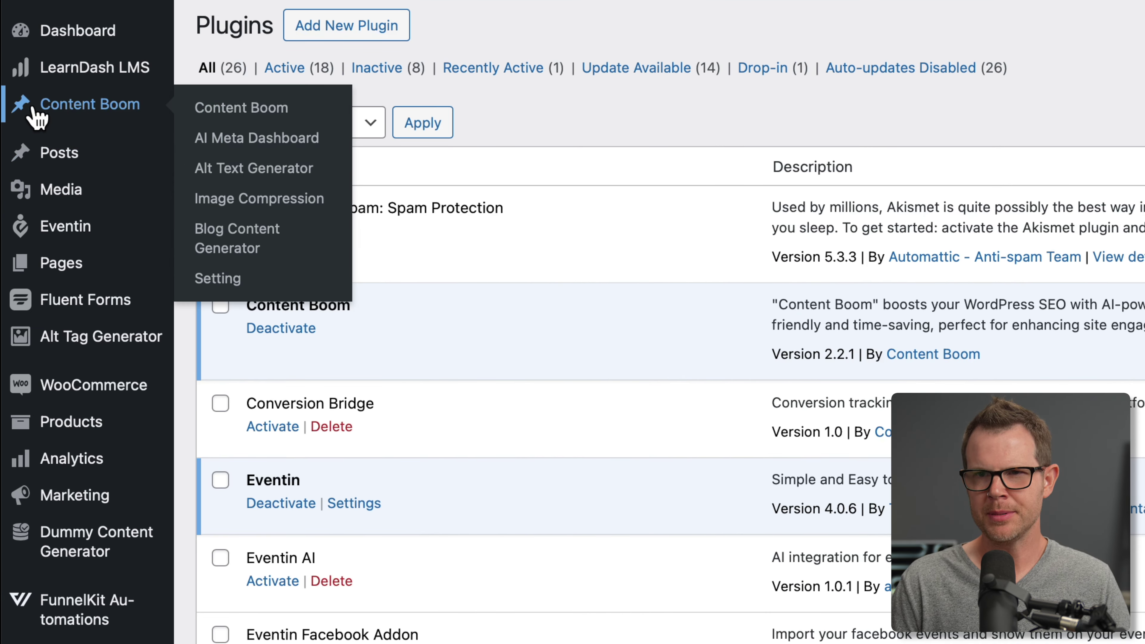
pyautogui.click(235, 289)
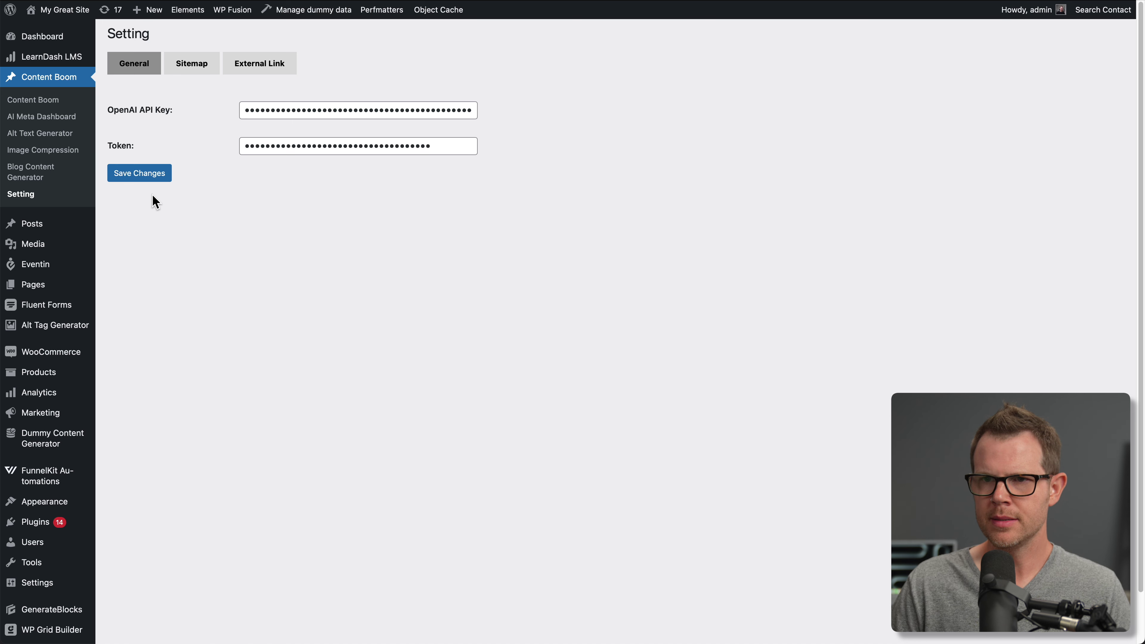
pyautogui.click(136, 175)
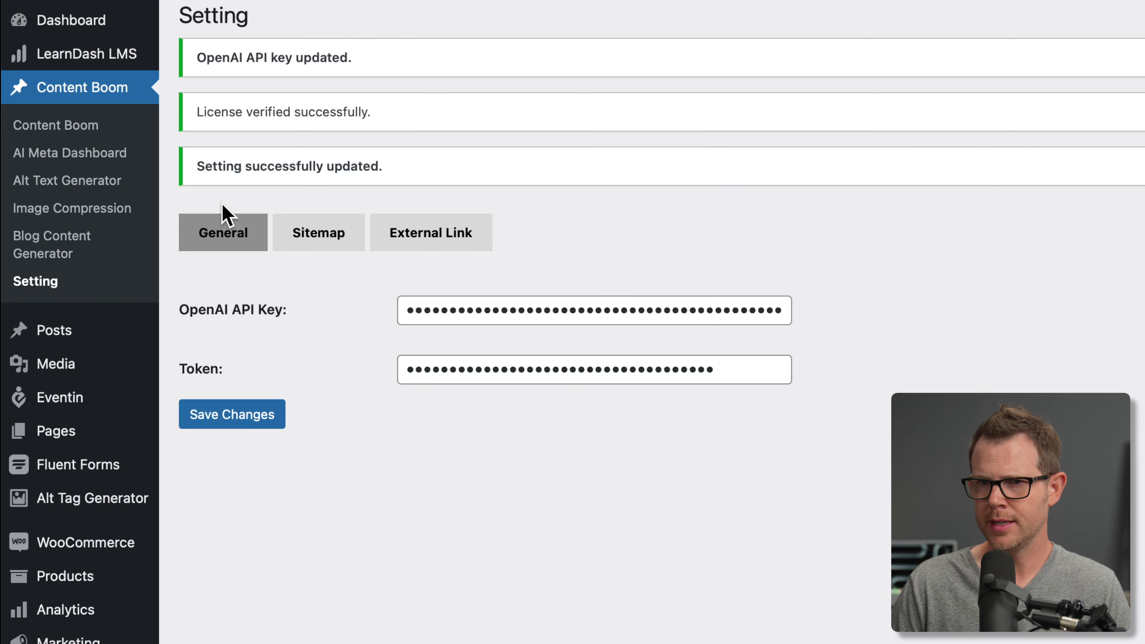
# Step: Review Content Boom's Sitemap and External Link settings and compare its main page with its Setting page
pyautogui.click(319, 244)
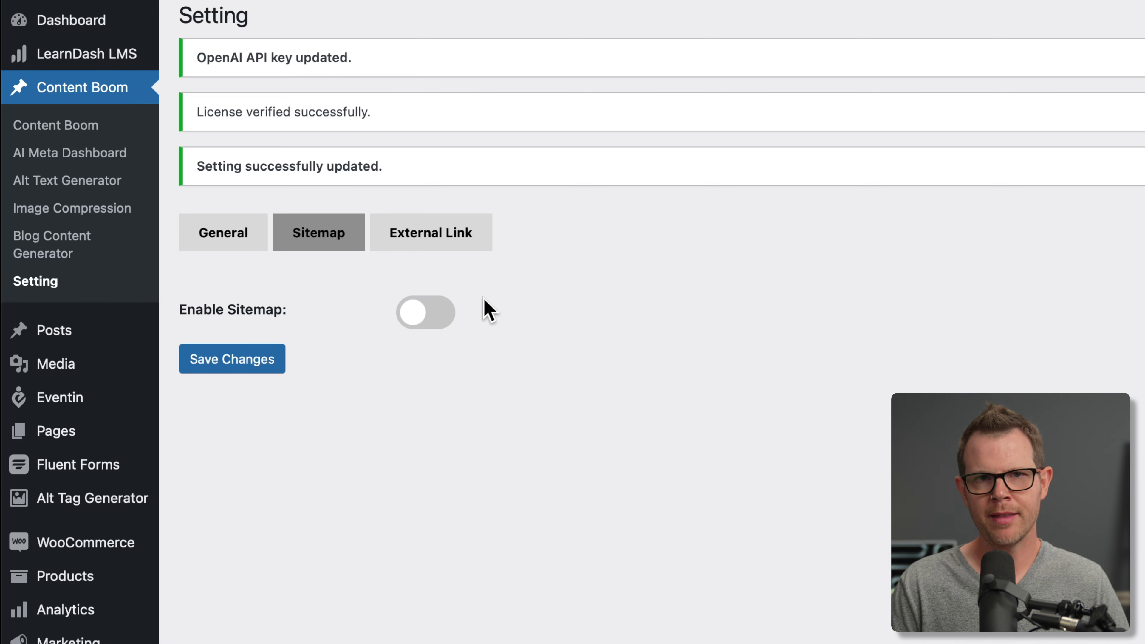
pyautogui.click(389, 248)
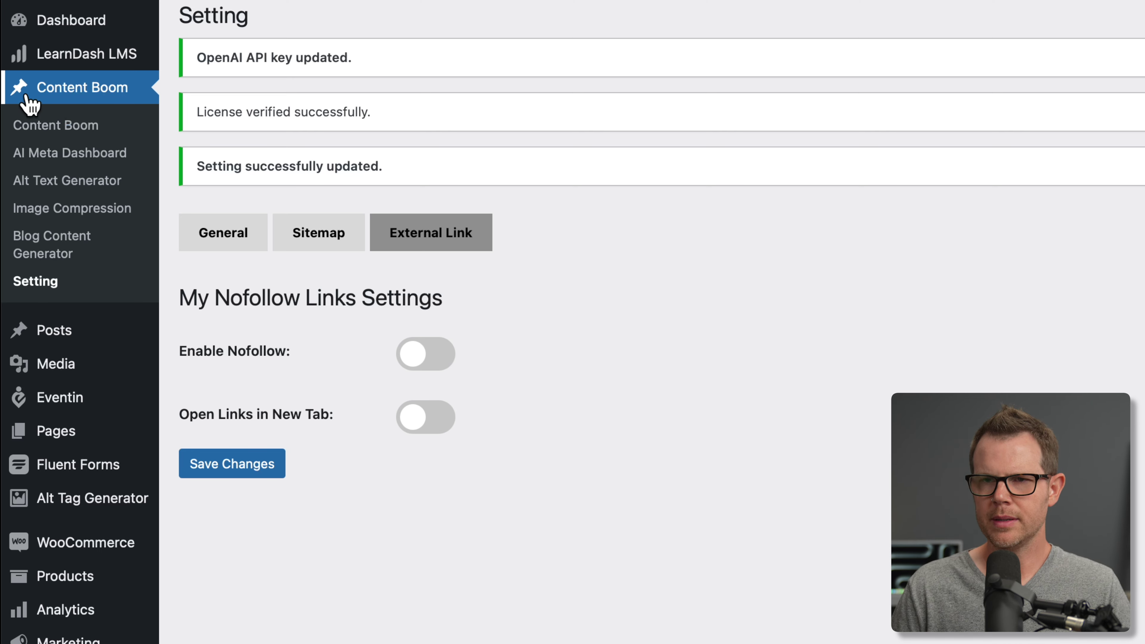
pyautogui.click(51, 285)
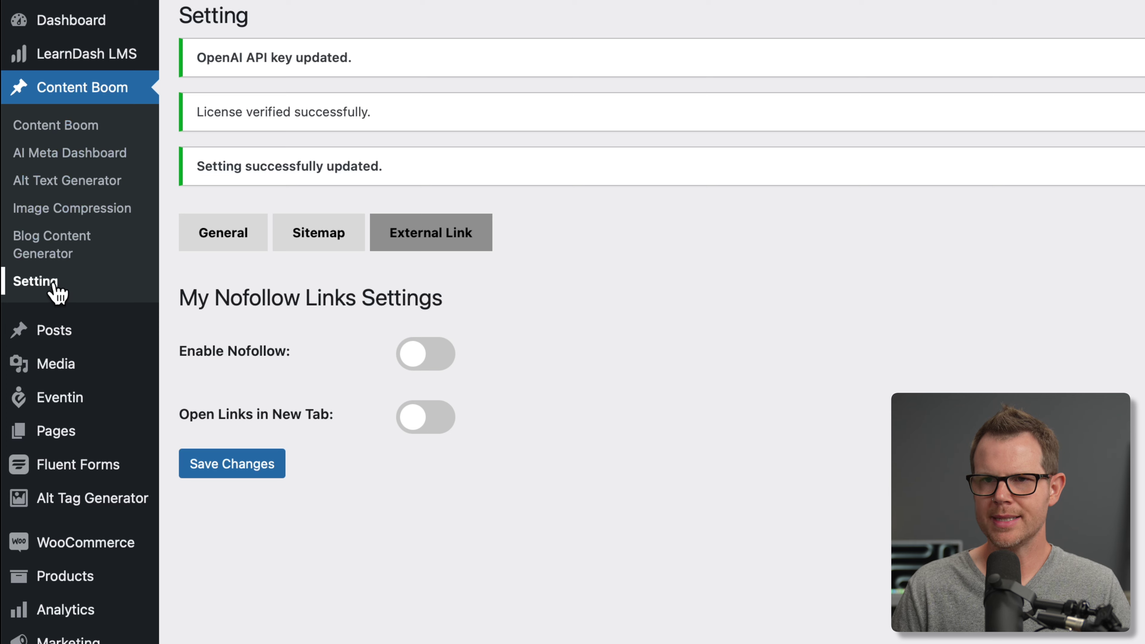
pyautogui.click(57, 136)
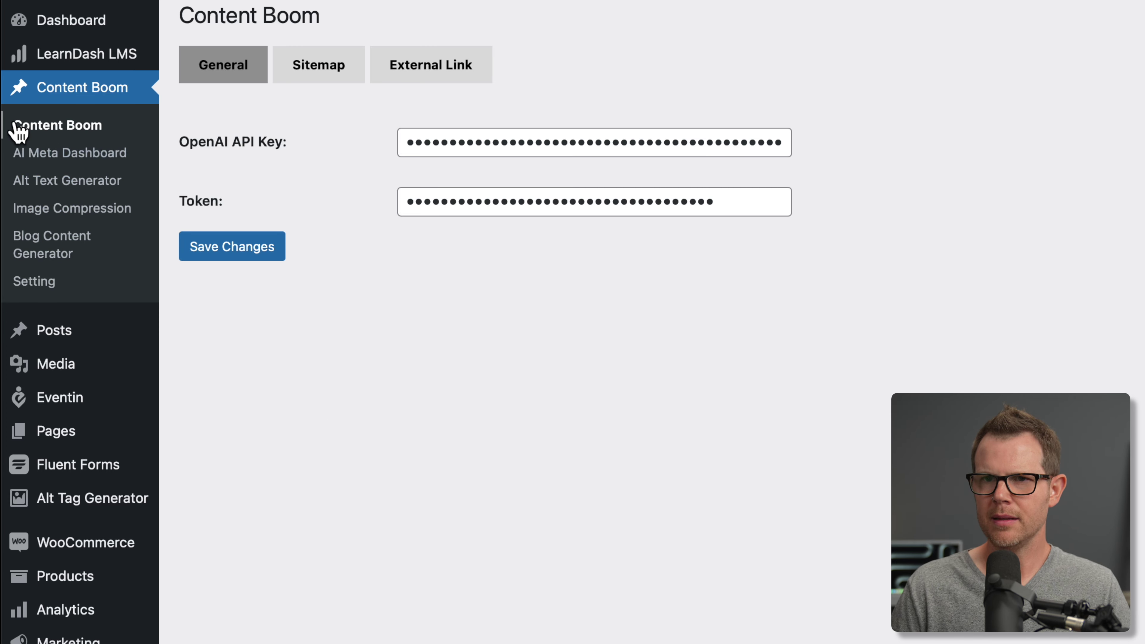
pyautogui.click(53, 285)
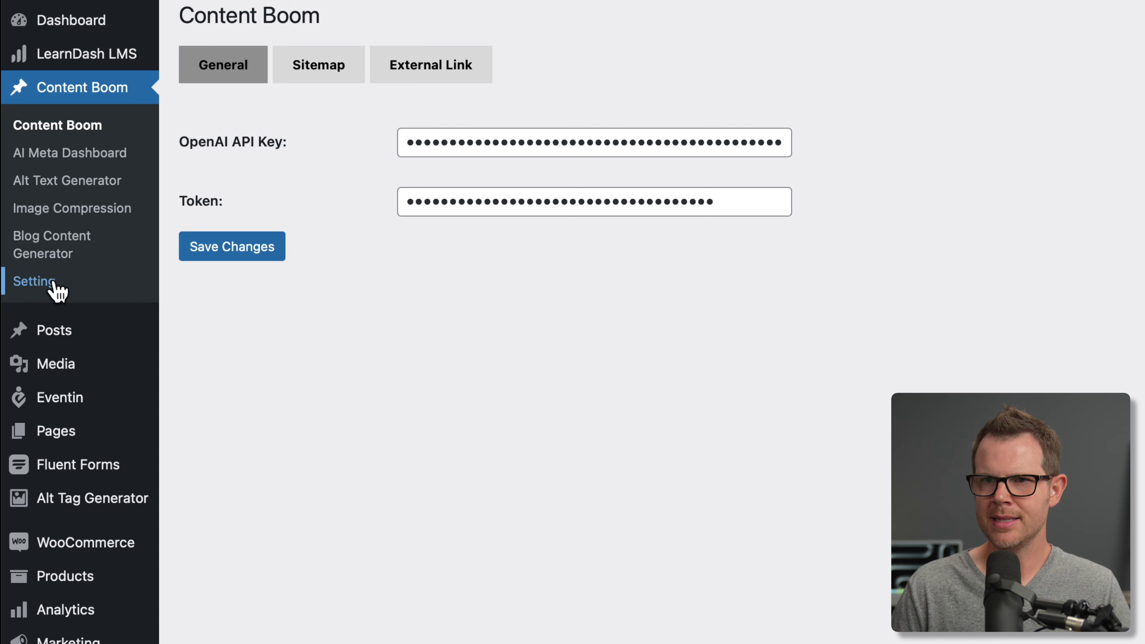
pyautogui.click(52, 126)
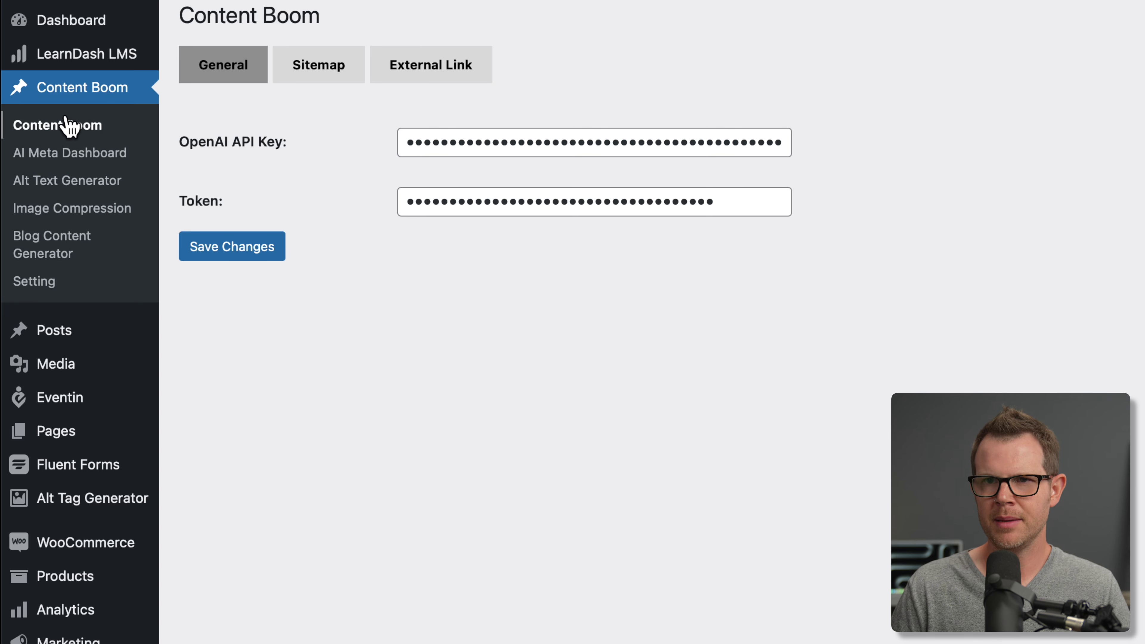
# Step: Examine the keyword, meta title and meta description fields for the posts in Content Boom's AI Meta Dashboard
pyautogui.click(25, 156)
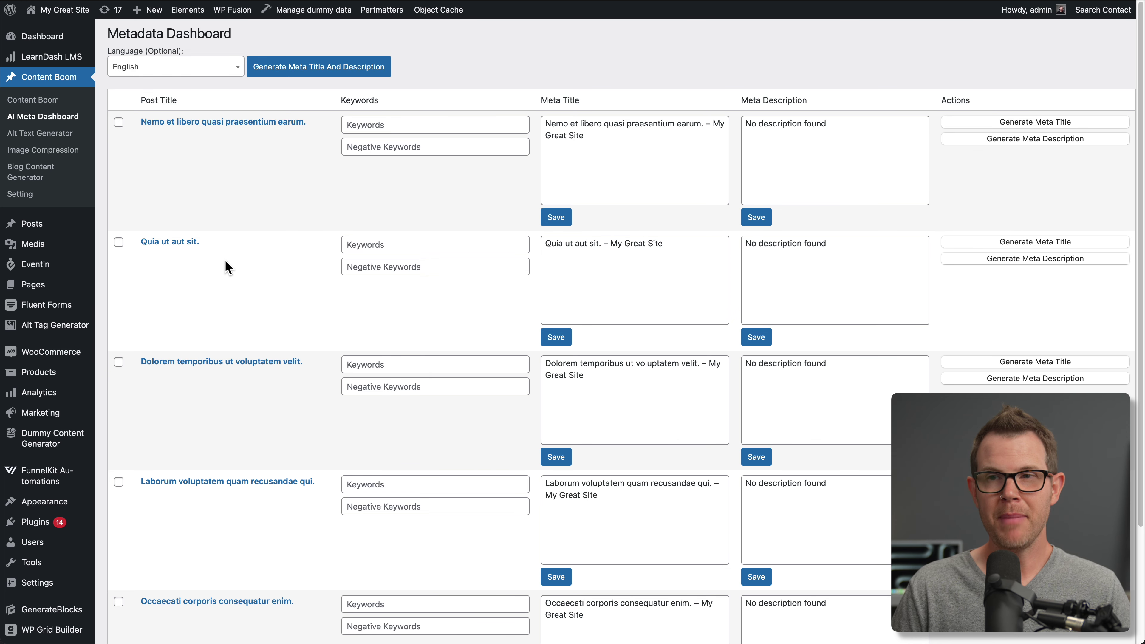
pyautogui.scroll(-1, 216, 162)
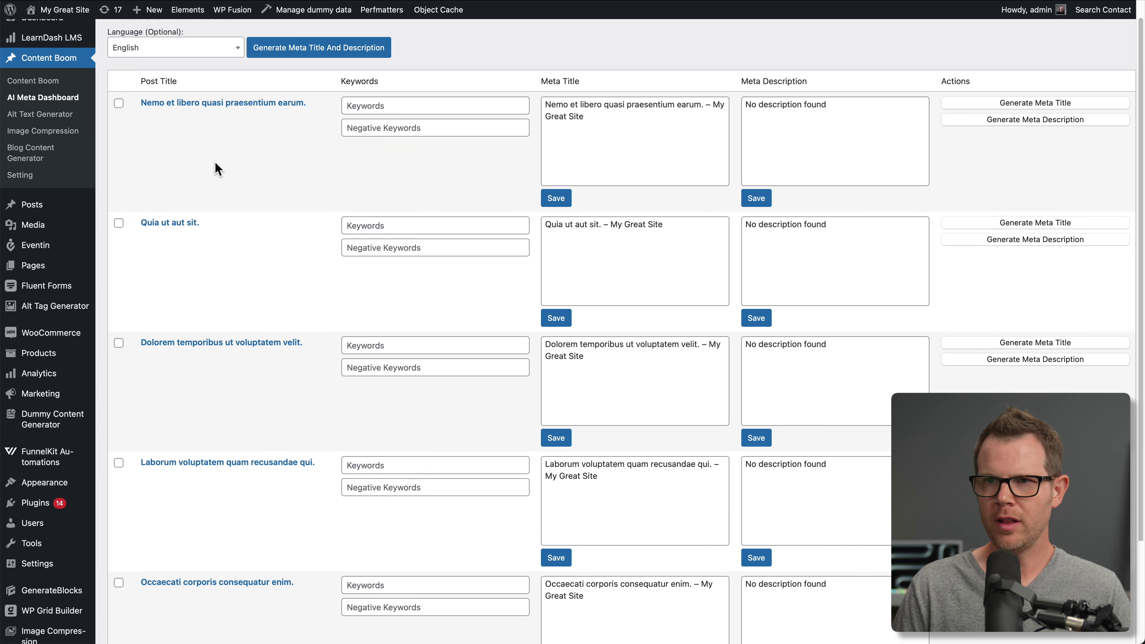
pyautogui.scroll(-3, 215, 163)
pyautogui.scroll(5, 213, 176)
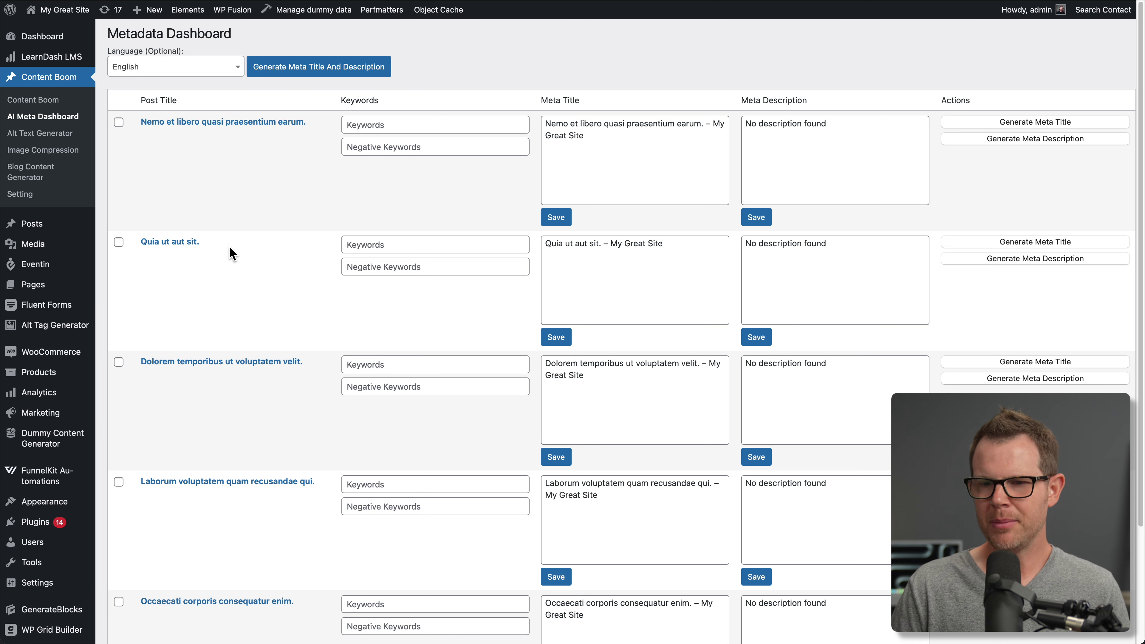
pyautogui.scroll(-5, 231, 277)
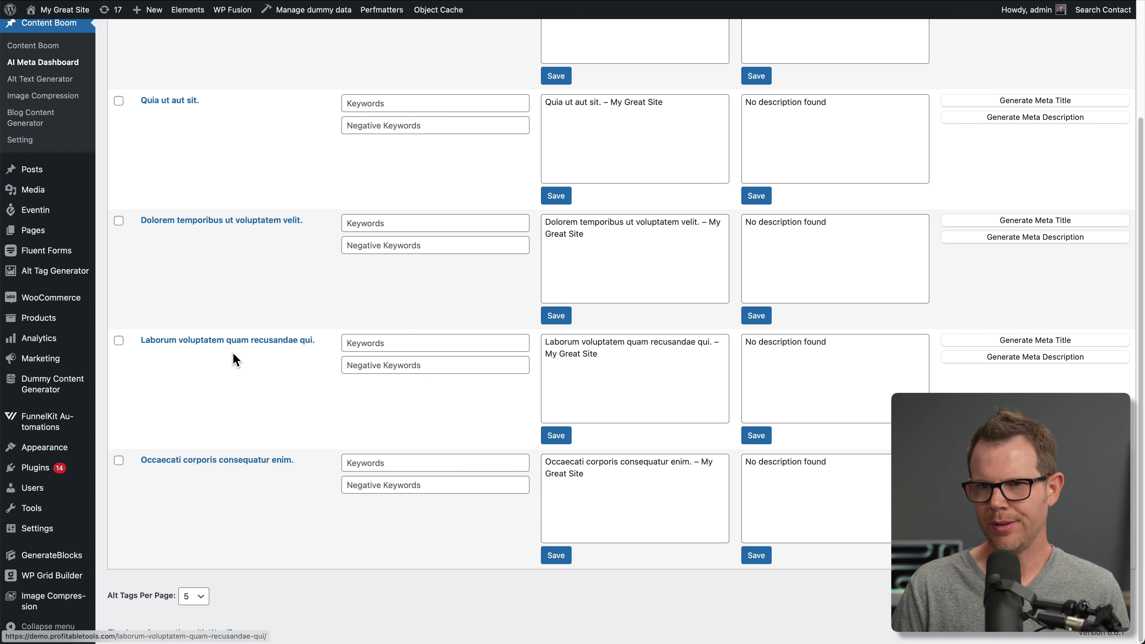
pyautogui.scroll(5, 235, 360)
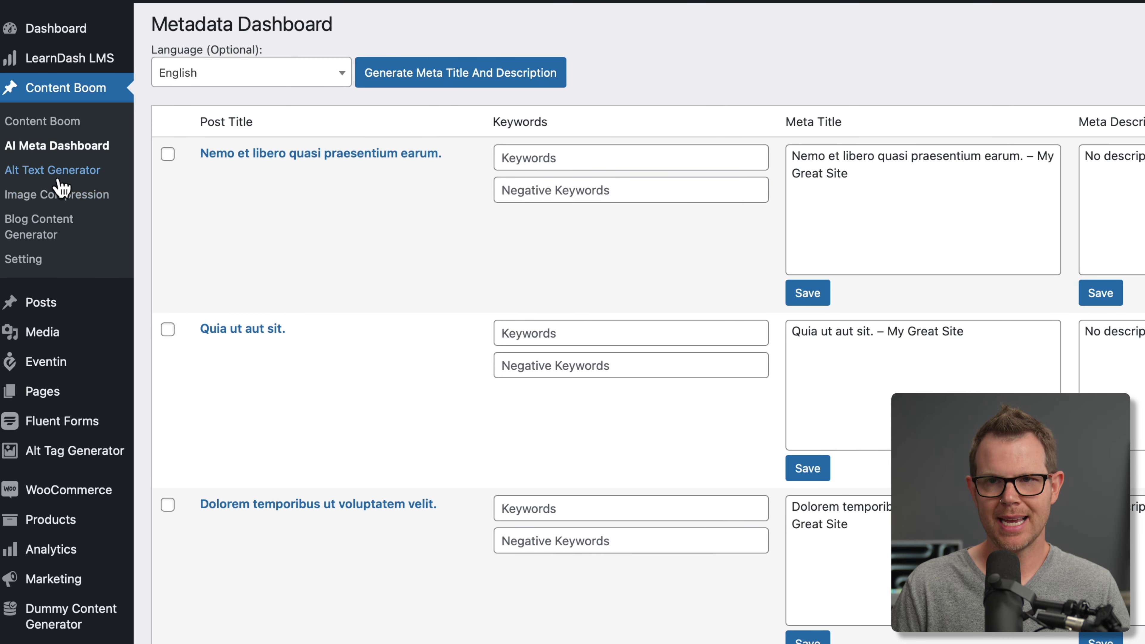
# Step: Start a blog outline with topic "Why Lifetime Deals & Open Source is the profitable move for new online businesses" and keywords AppSumo, Open Source, Cloudron, WordPress
pyautogui.click(43, 235)
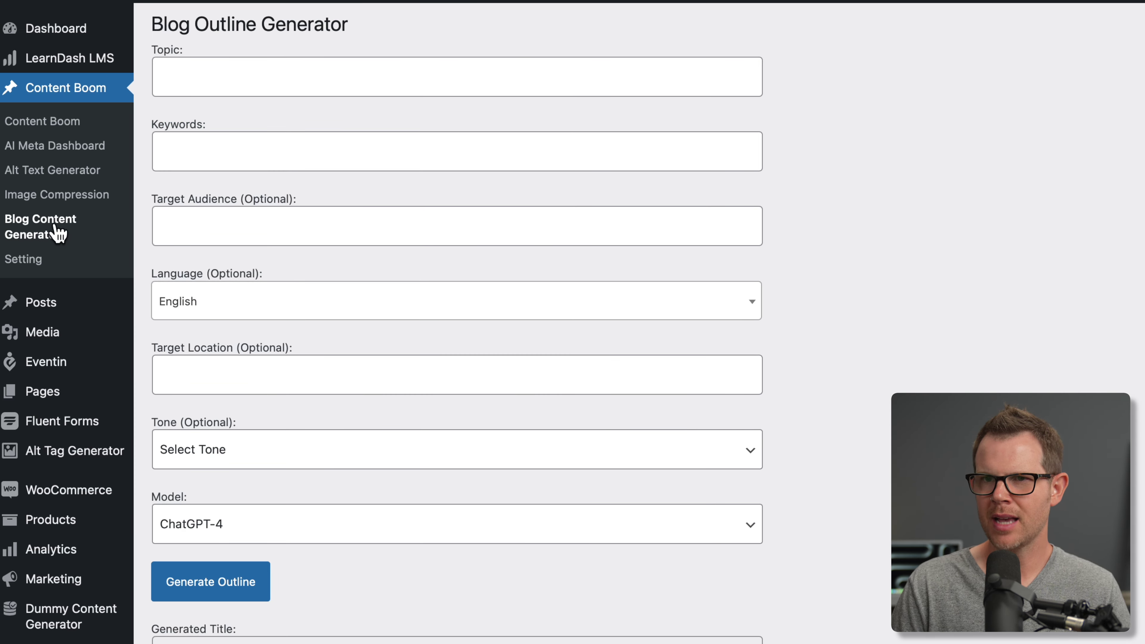
pyautogui.click(259, 79)
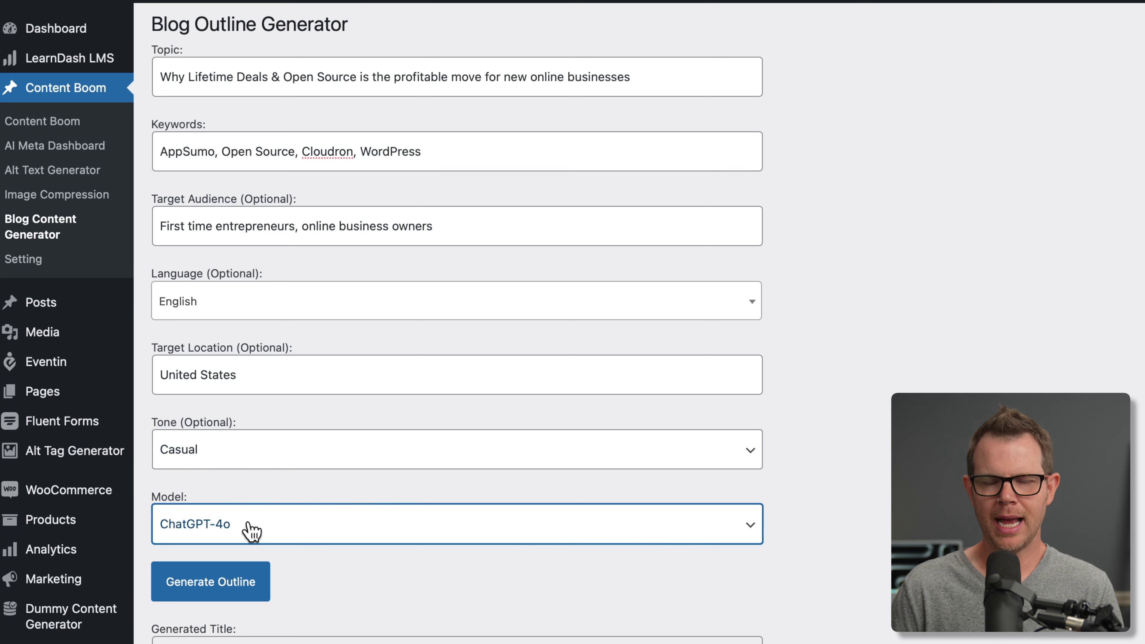
# Step: Set audience "First time entrepreneurs, online business owners", location United States, tone Casual and model ChatGPT-4o, and generate the outline
pyautogui.click(305, 537)
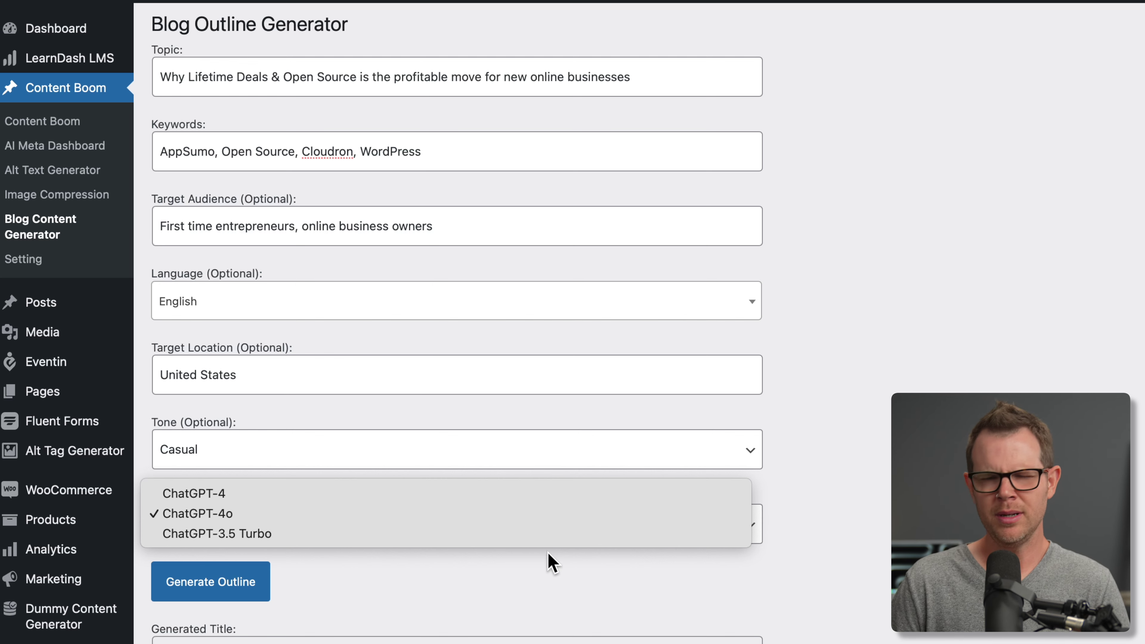
pyautogui.click(558, 560)
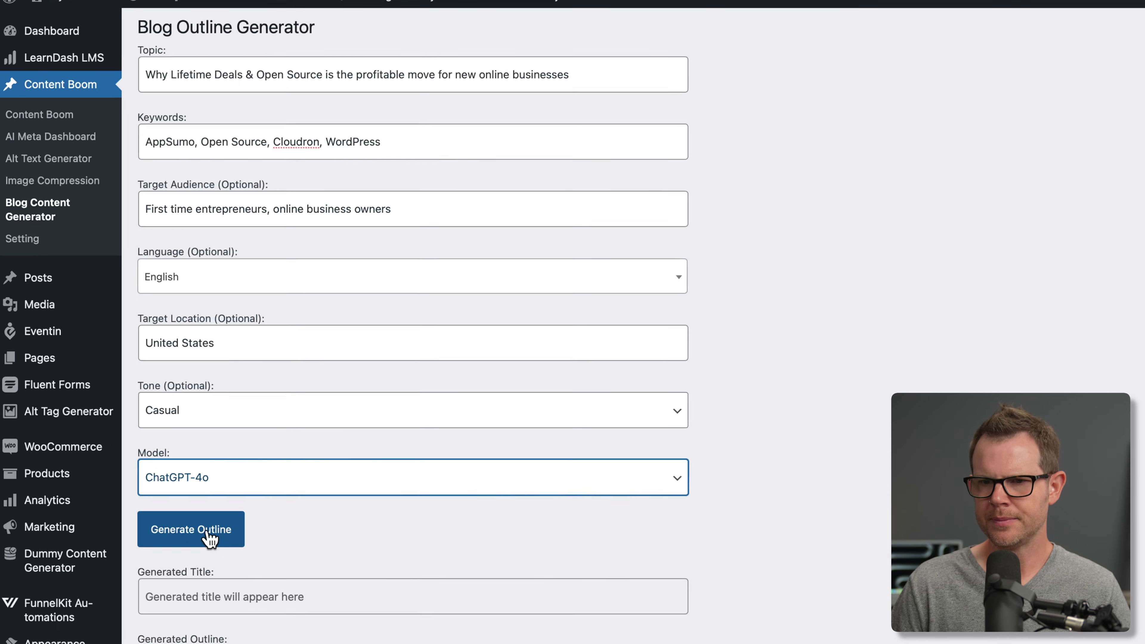
pyautogui.click(231, 588)
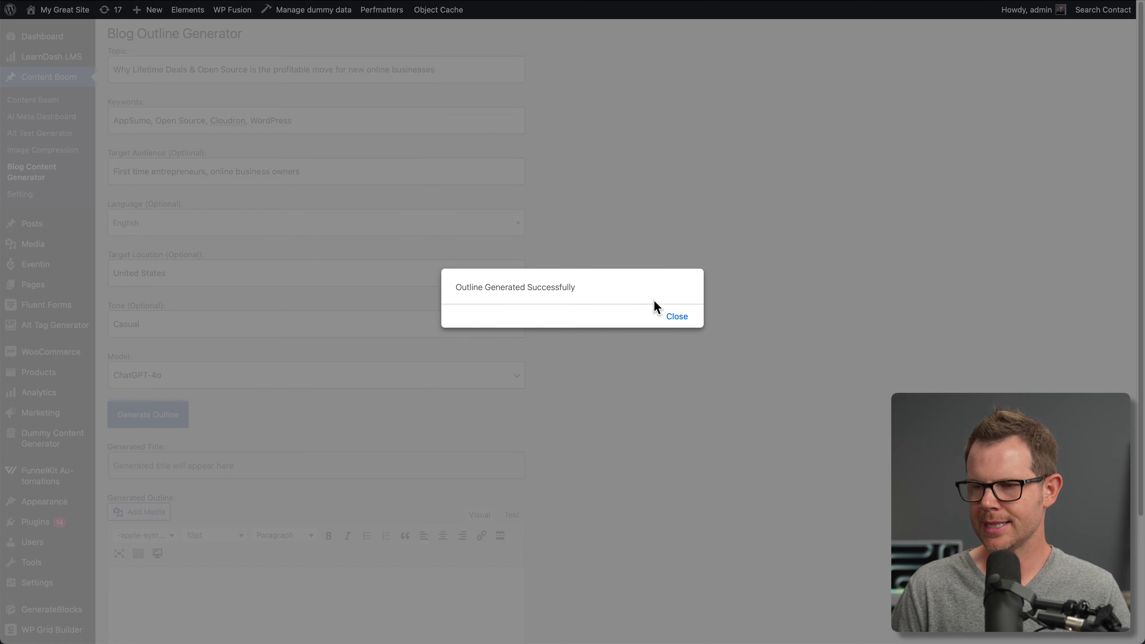
pyautogui.click(678, 317)
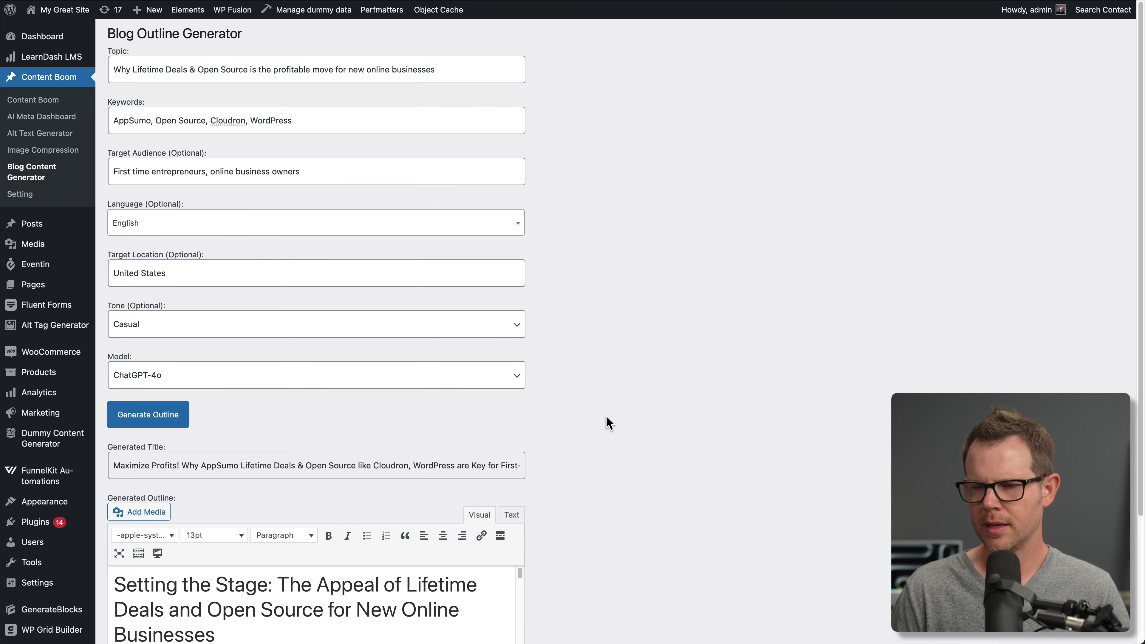
# Step: Read through the generated outline, including the case studies, step-by-step guide and FAQ headings
pyautogui.scroll(-5, 634, 422)
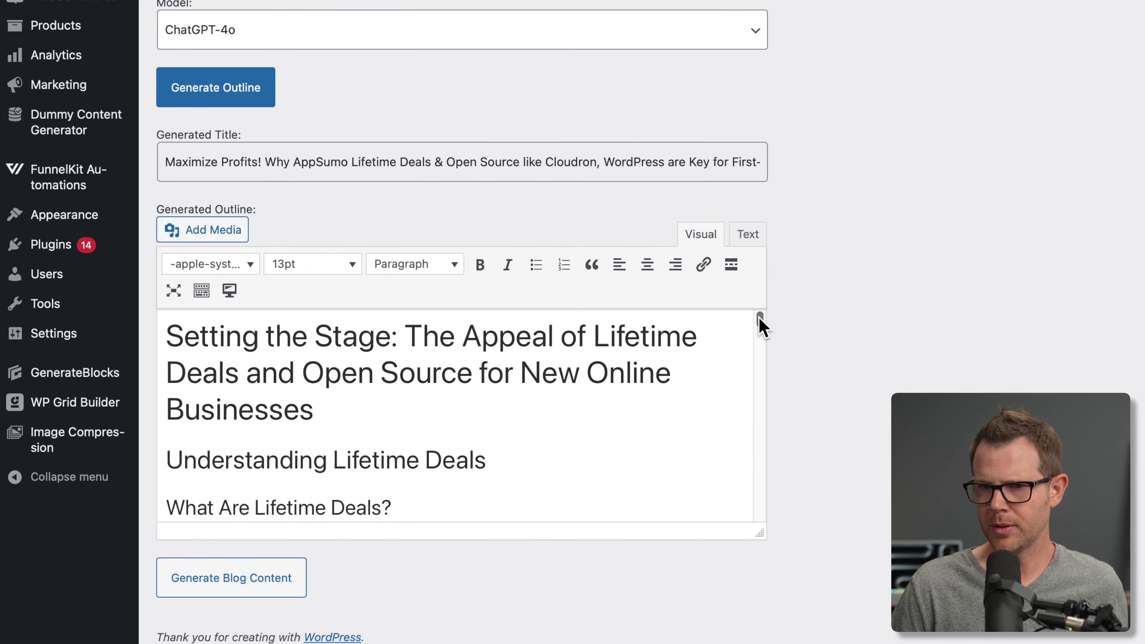
pyautogui.click(759, 317)
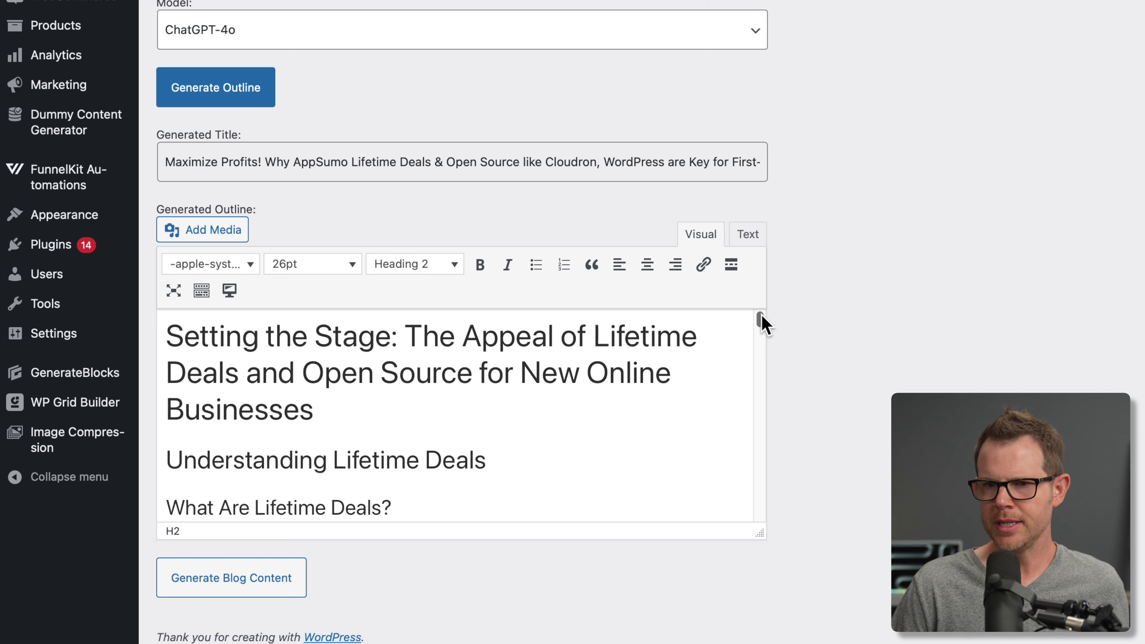
pyautogui.moveTo(763, 317); pyautogui.dragTo(759, 438)
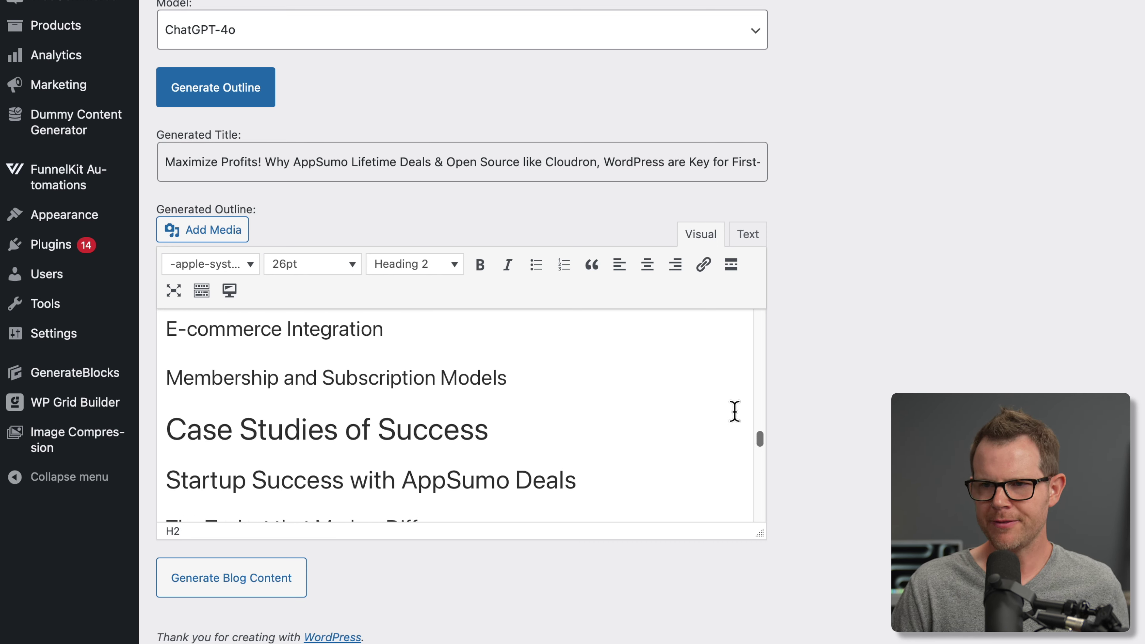
pyautogui.click(462, 480)
pyautogui.scroll(-2, 536, 474)
pyautogui.click(384, 428)
pyautogui.click(448, 474)
pyautogui.scroll(-2, 451, 474)
pyautogui.scroll(-10, 451, 473)
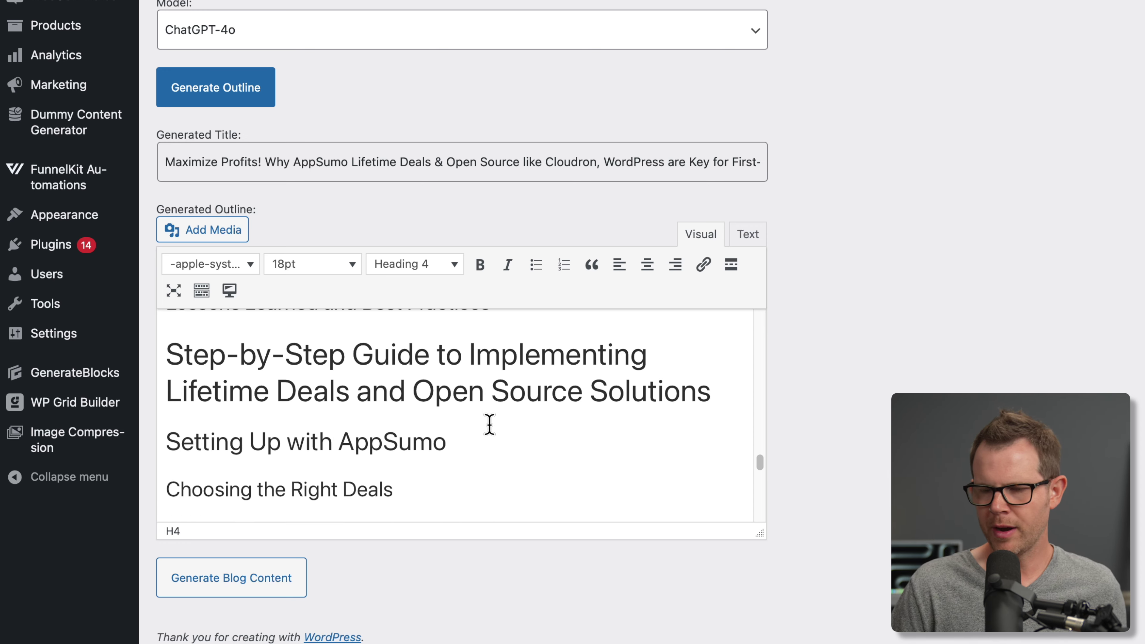
pyautogui.scroll(-5, 492, 426)
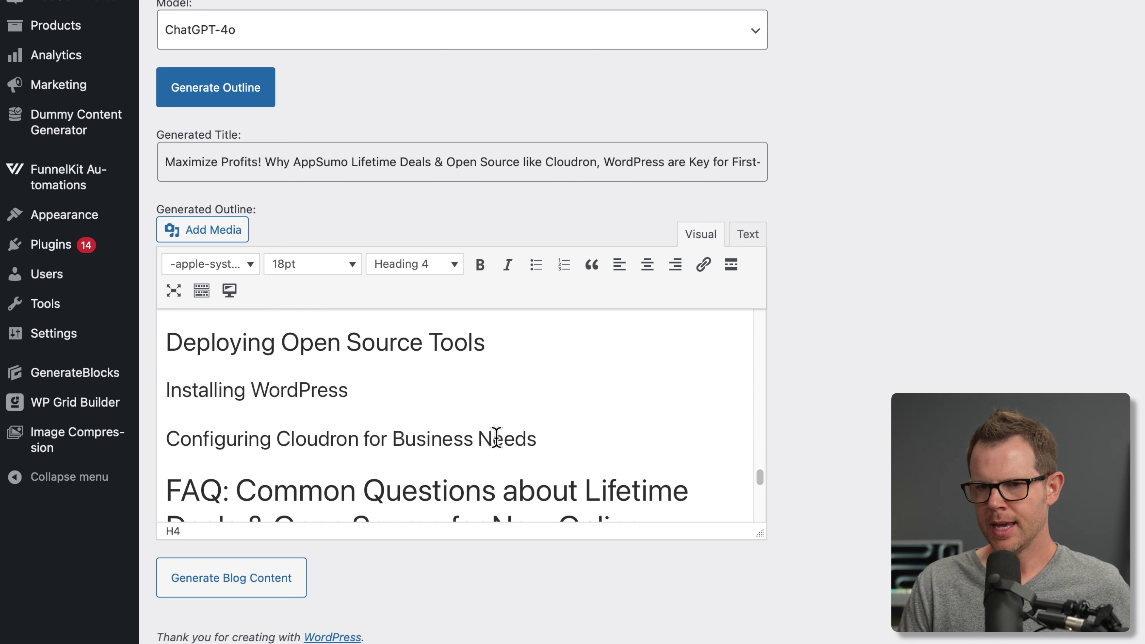
pyautogui.scroll(-1, 496, 434)
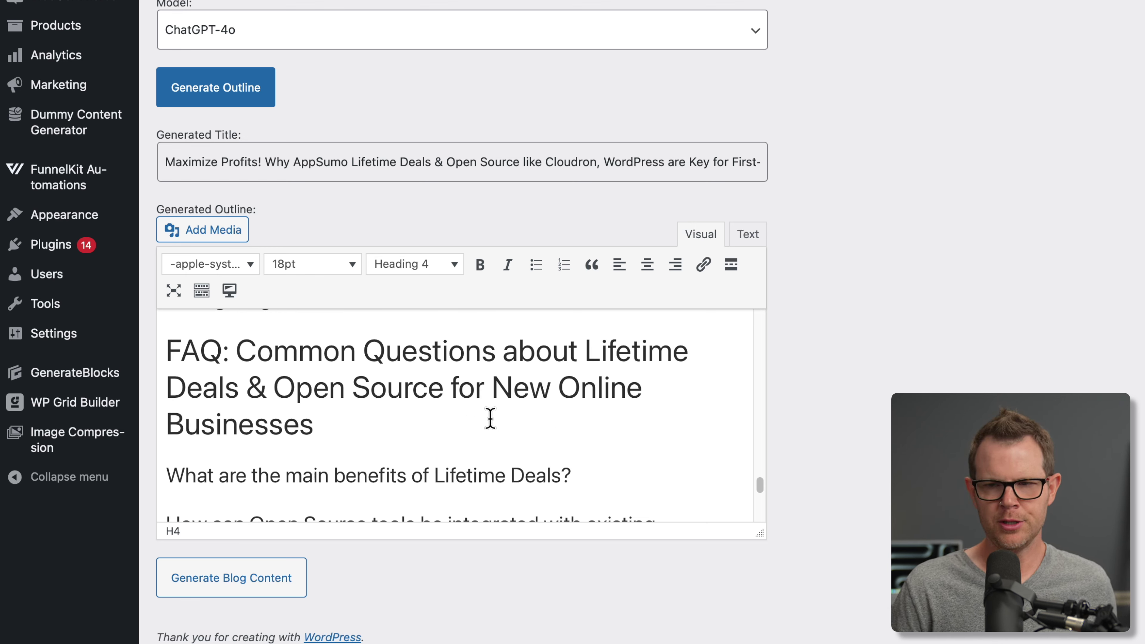
pyautogui.scroll(-3, 491, 413)
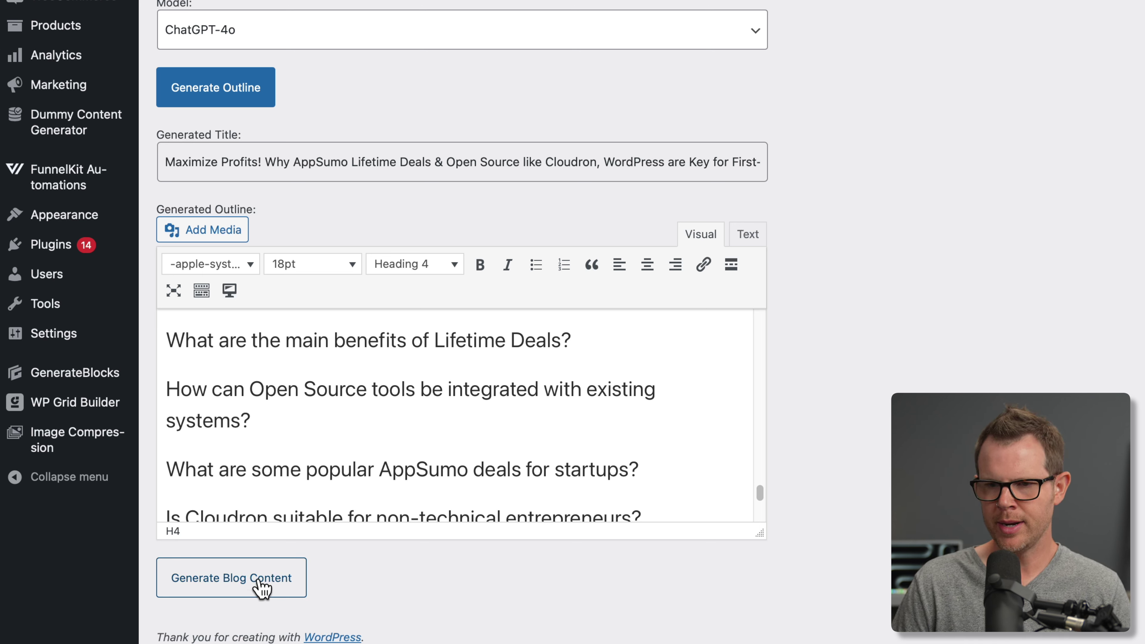
# Step: Generate the full blog content from the outline and dismiss the completion notice
pyautogui.click(238, 586)
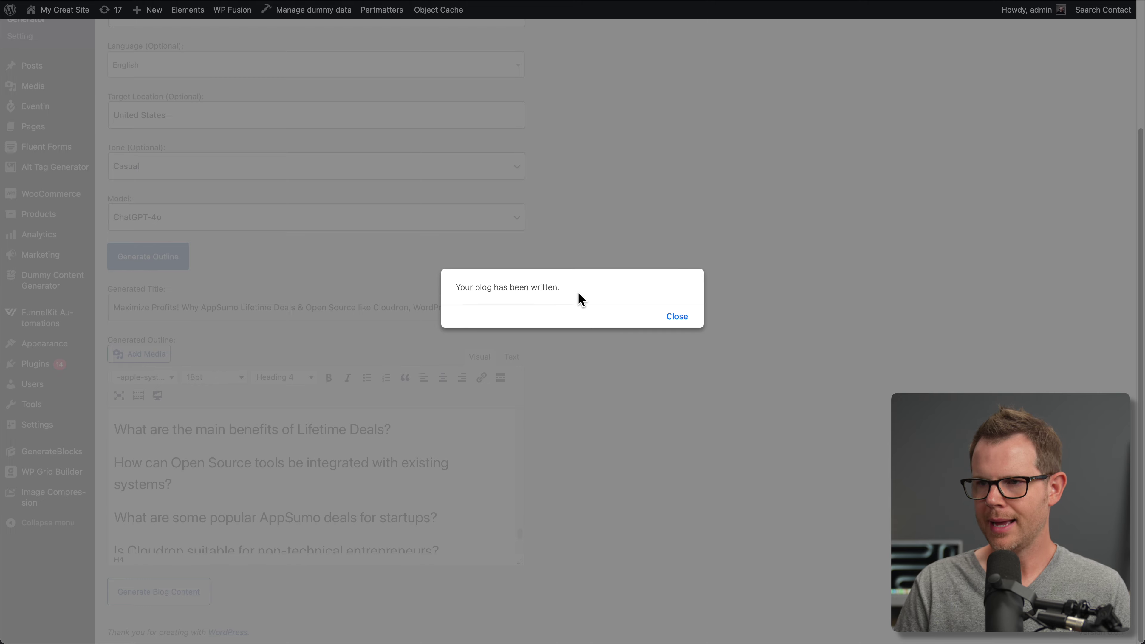
pyautogui.click(678, 317)
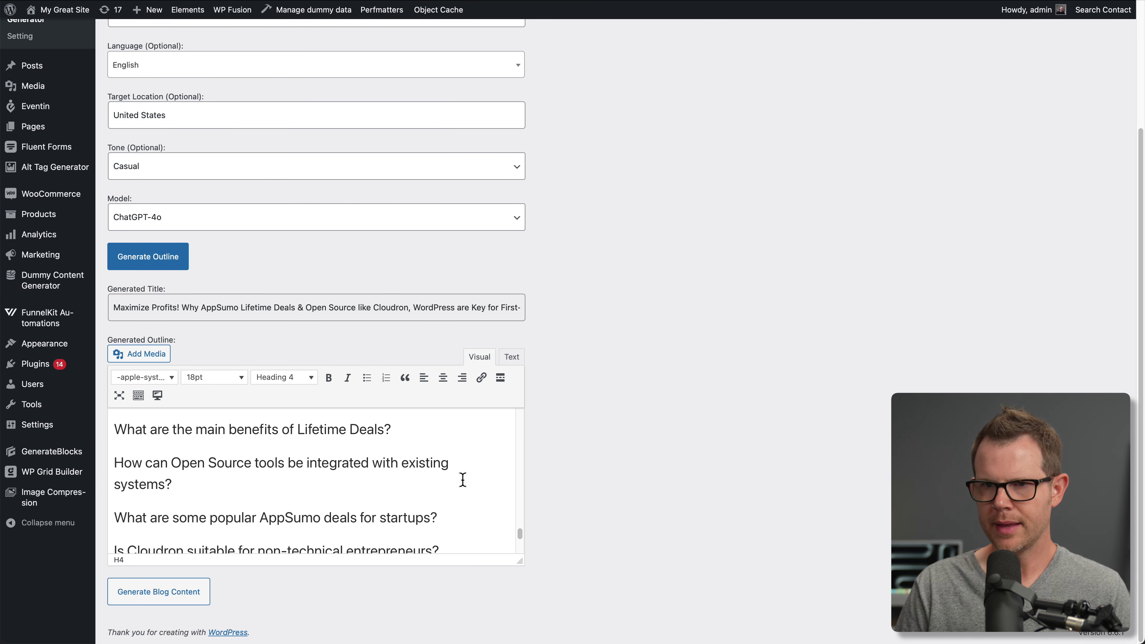
# Step: Skim the rest of the outline and open the generated blog draft from the list of all posts
pyautogui.scroll(1, 464, 480)
pyautogui.scroll(-5, 463, 479)
pyautogui.scroll(1, 606, 529)
pyautogui.scroll(-3, 447, 489)
pyautogui.scroll(3, 448, 489)
pyautogui.scroll(-5, 447, 487)
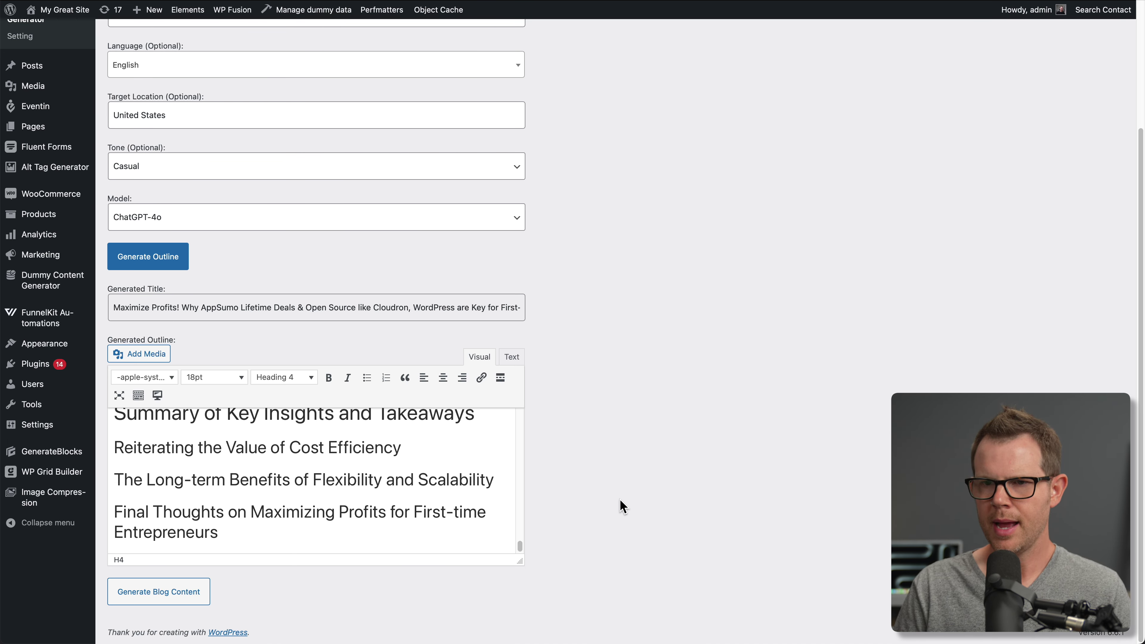
pyautogui.moveTo(41, 68)
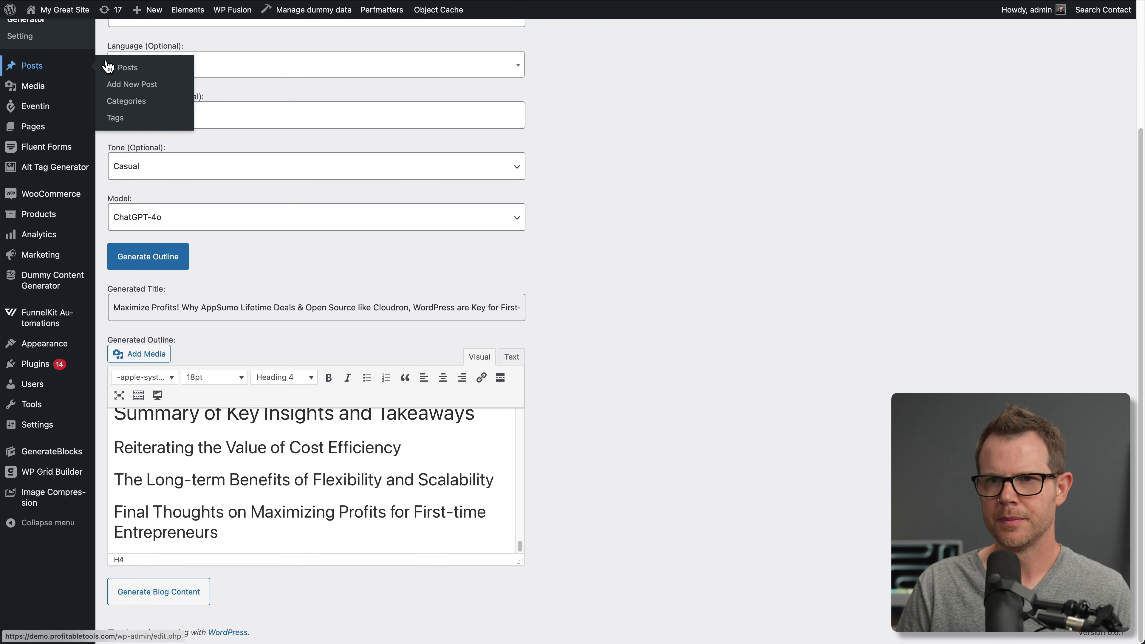
pyautogui.click(128, 72)
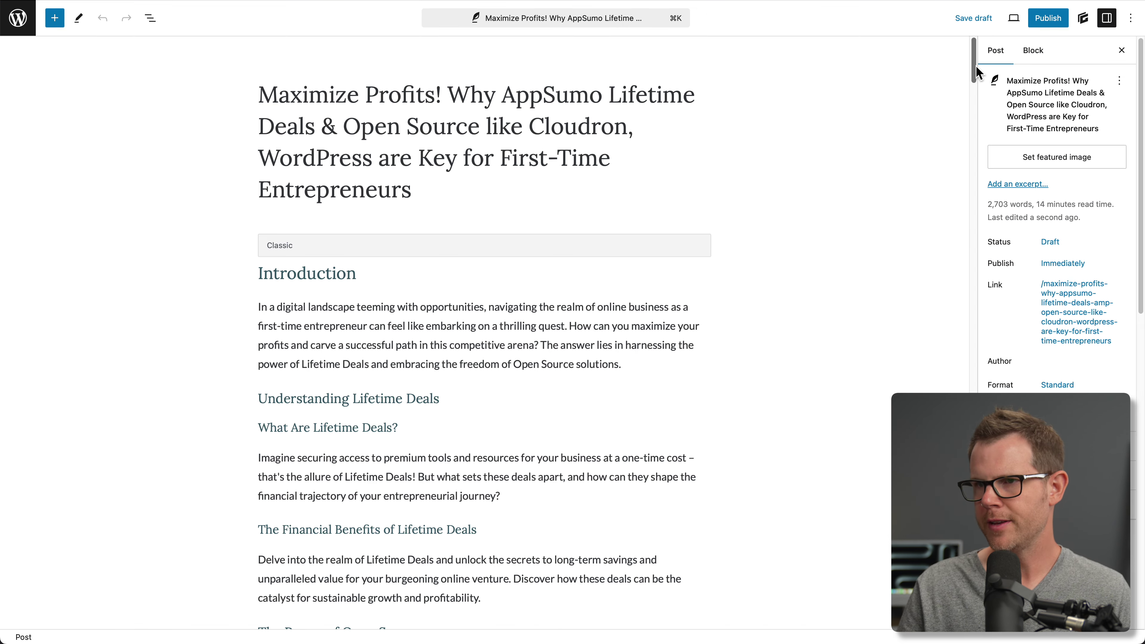
# Step: Read through the generated blog draft from the introduction to the conclusion, including the comparison table and FAQ section
pyautogui.moveTo(977, 67); pyautogui.dragTo(976, 68)
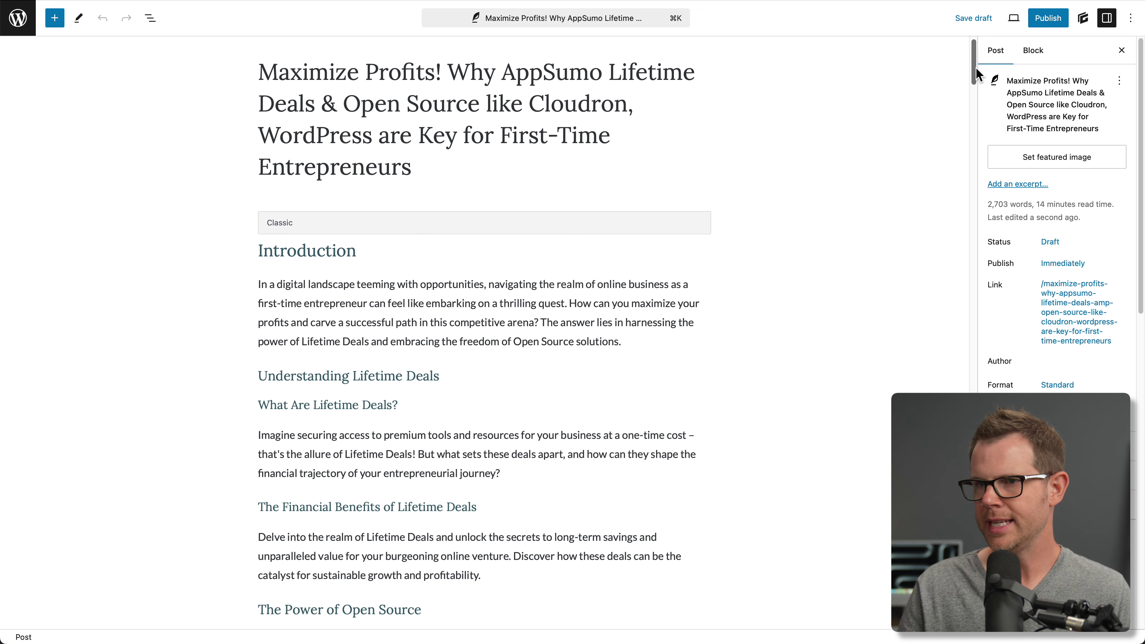
pyautogui.moveTo(976, 68); pyautogui.dragTo(983, 207)
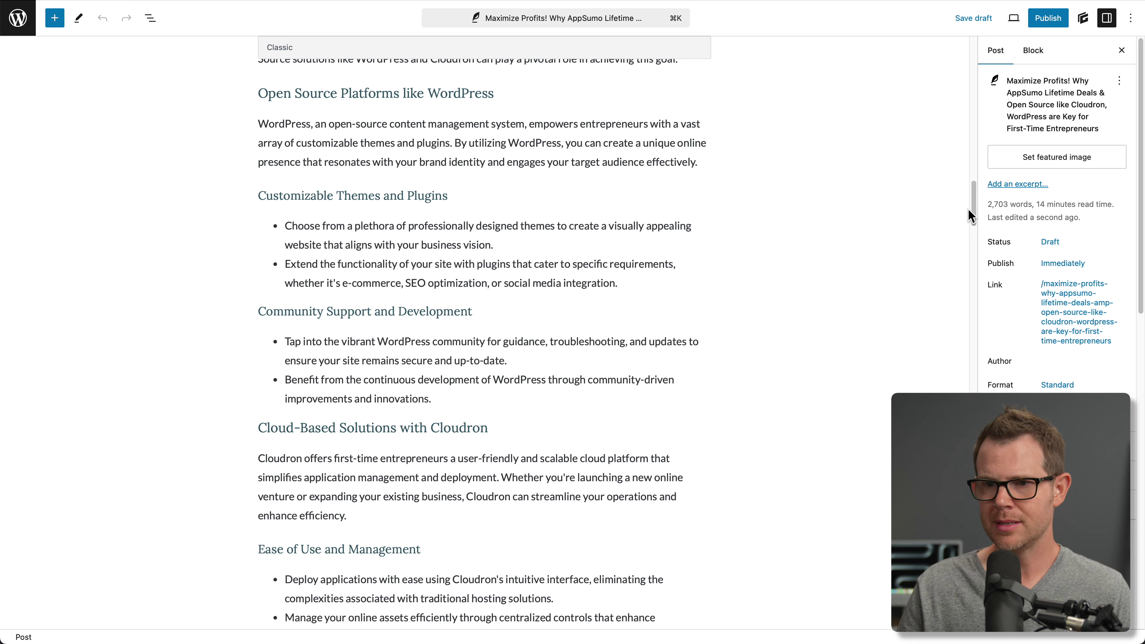
pyautogui.moveTo(976, 217); pyautogui.dragTo(951, 406)
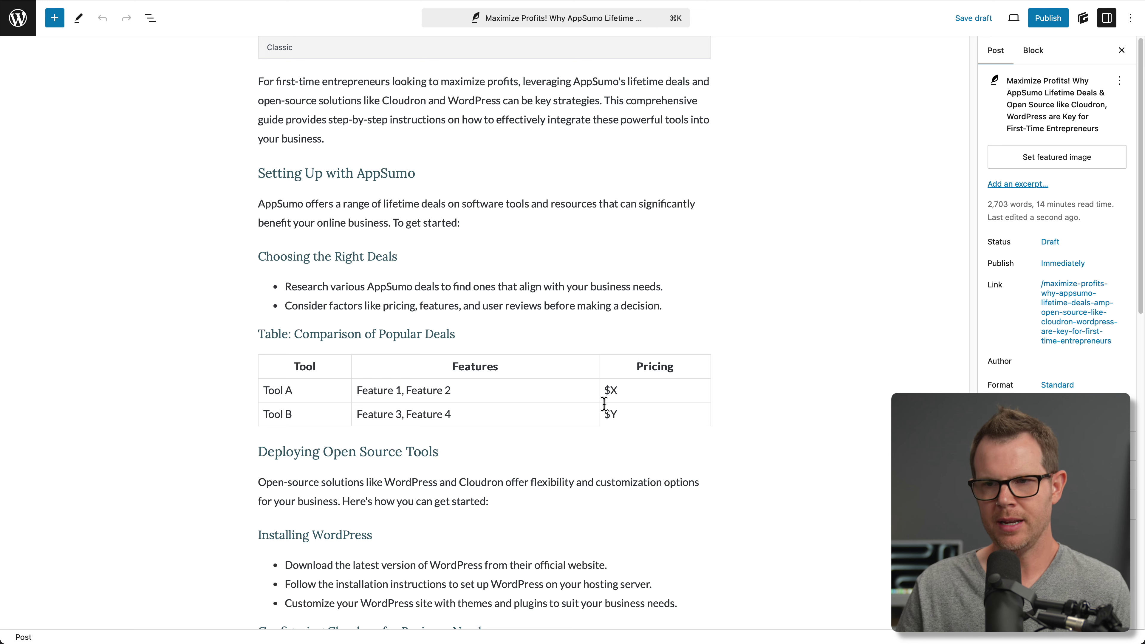
pyautogui.scroll(-15, 598, 407)
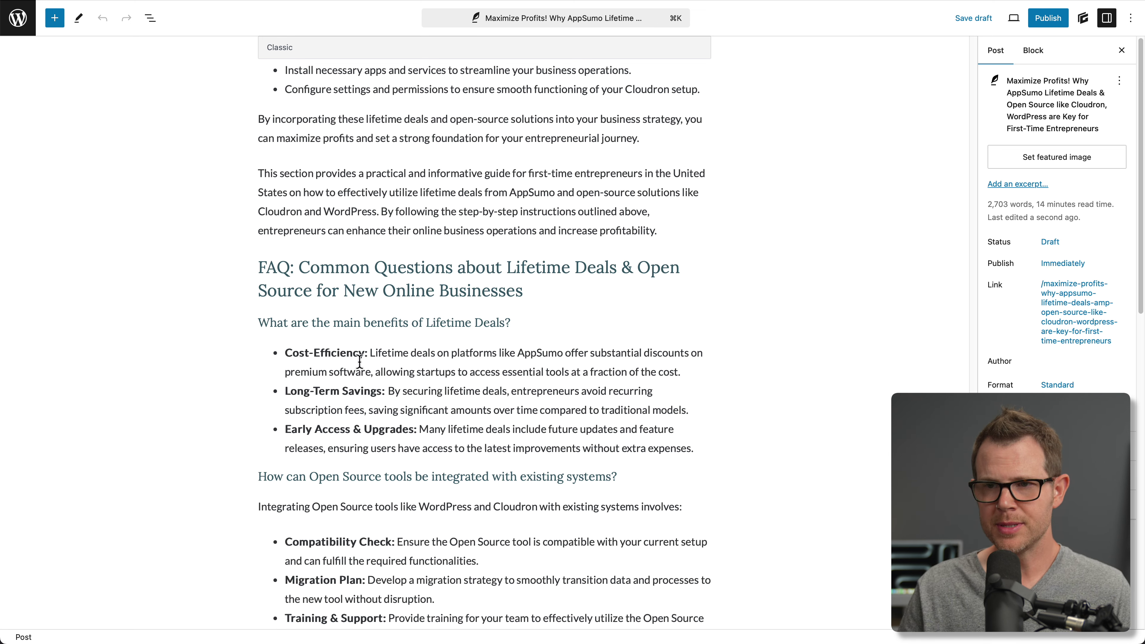
pyautogui.scroll(-5, 300, 504)
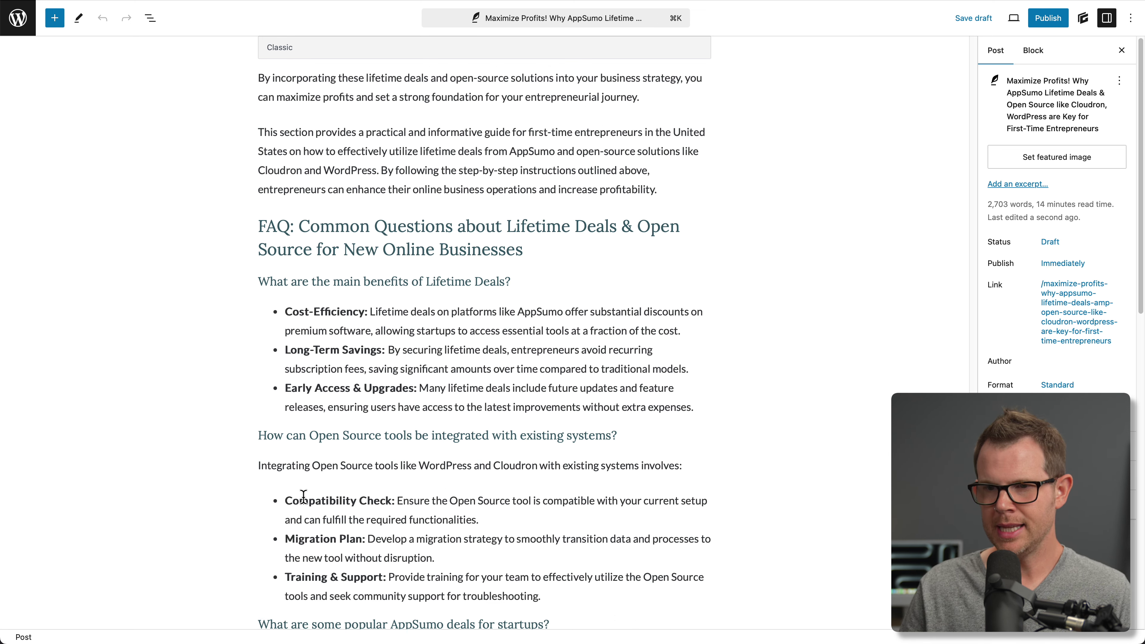
pyautogui.scroll(-7, 301, 504)
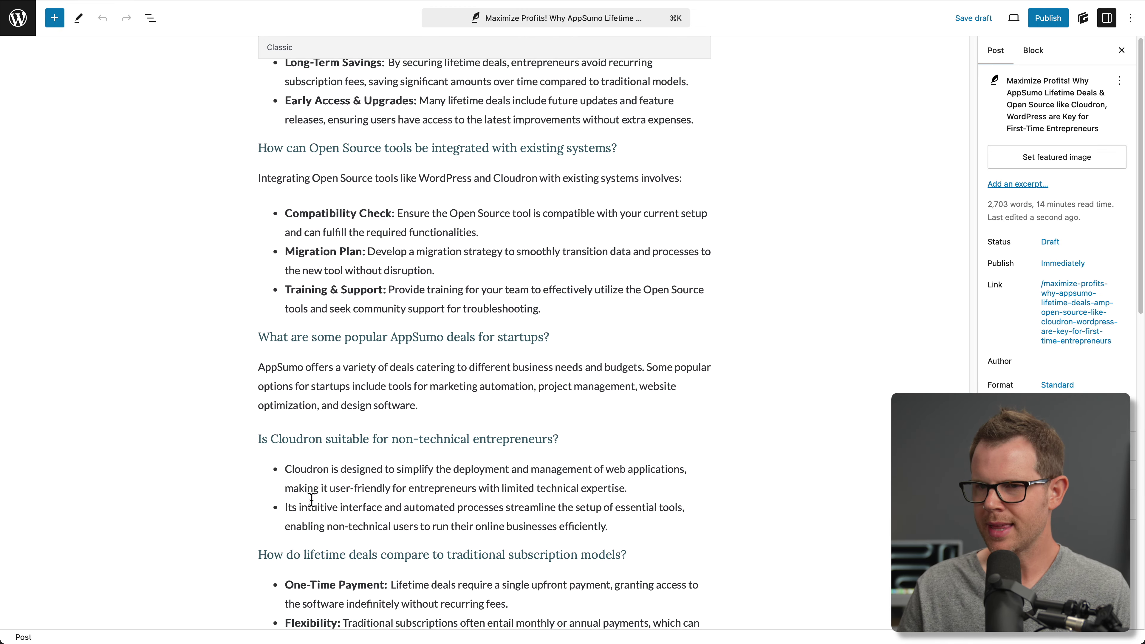
pyautogui.scroll(-4, 313, 498)
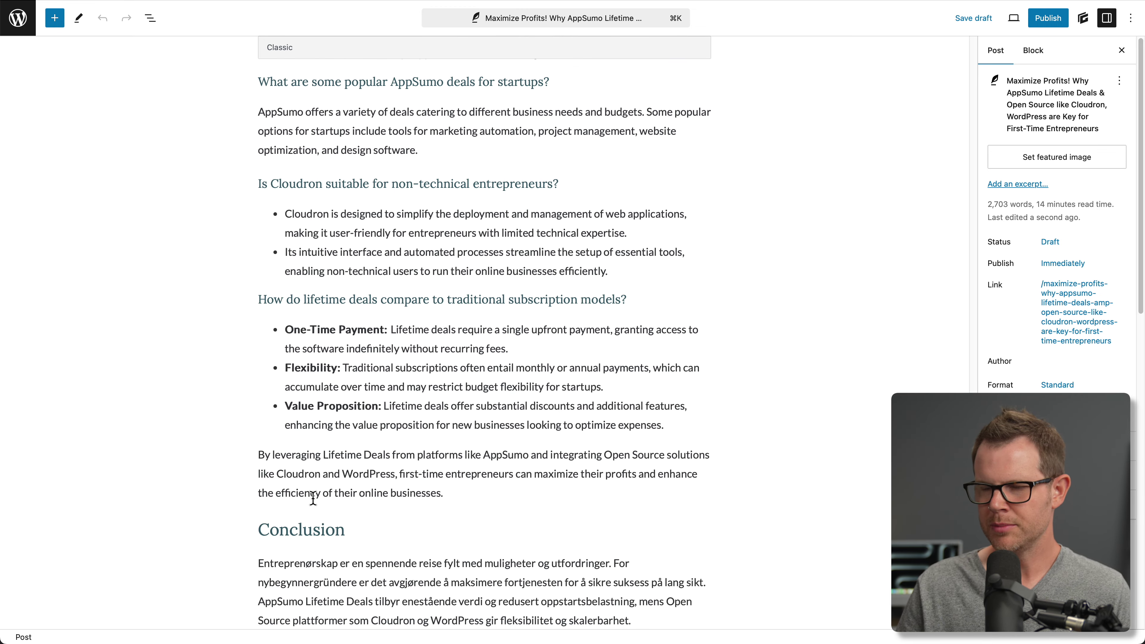
pyautogui.scroll(-4, 321, 494)
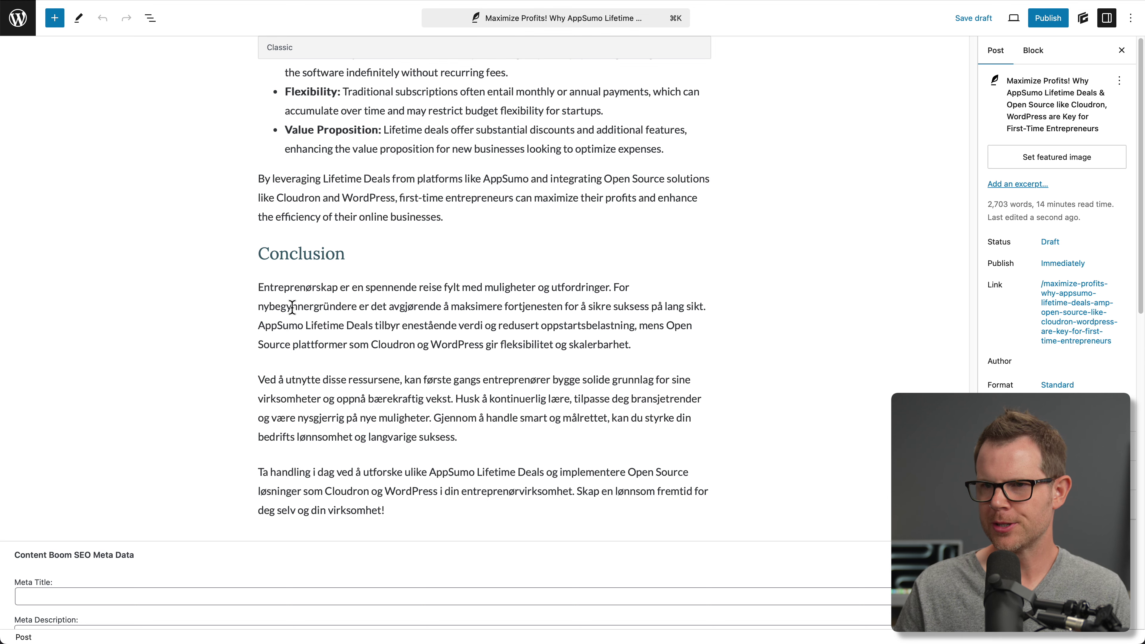
# Step: Copy the draft's Conclusion text into Google Translate and translate it into English
pyautogui.moveTo(293, 307); pyautogui.dragTo(458, 527)
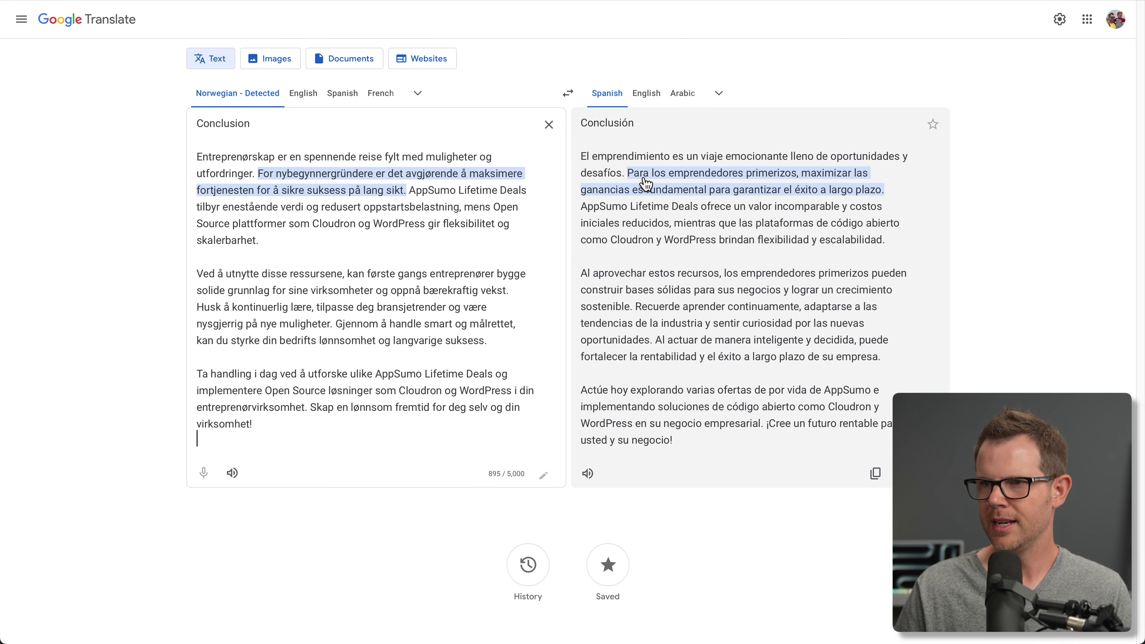
pyautogui.click(646, 93)
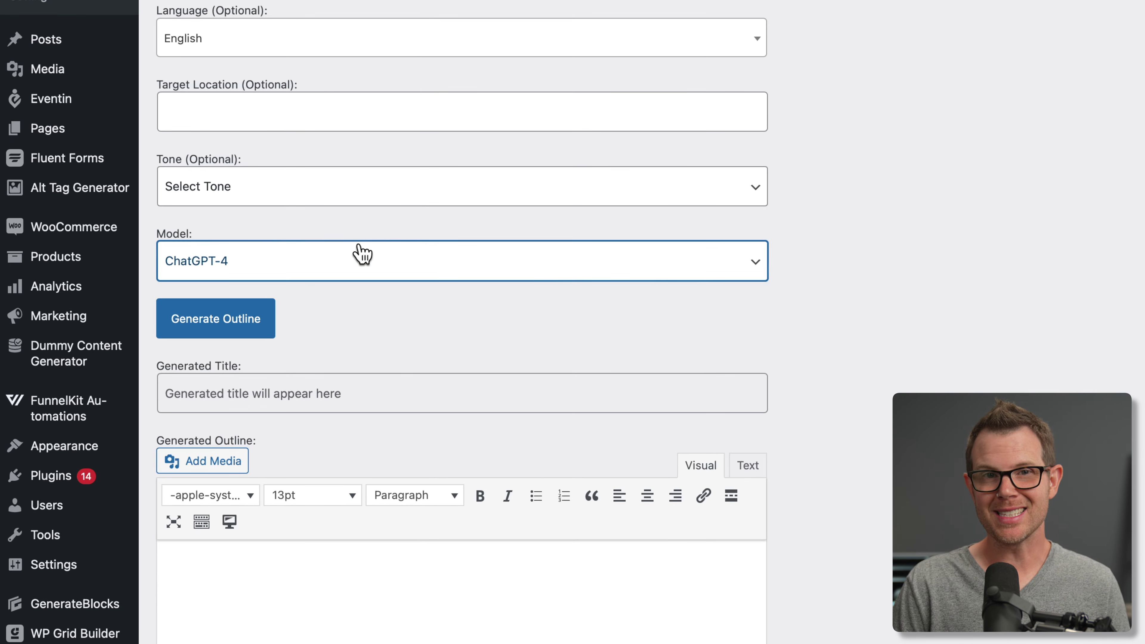
# Step: Check which AI models Content Boom offers for generating an outline
pyautogui.click(241, 271)
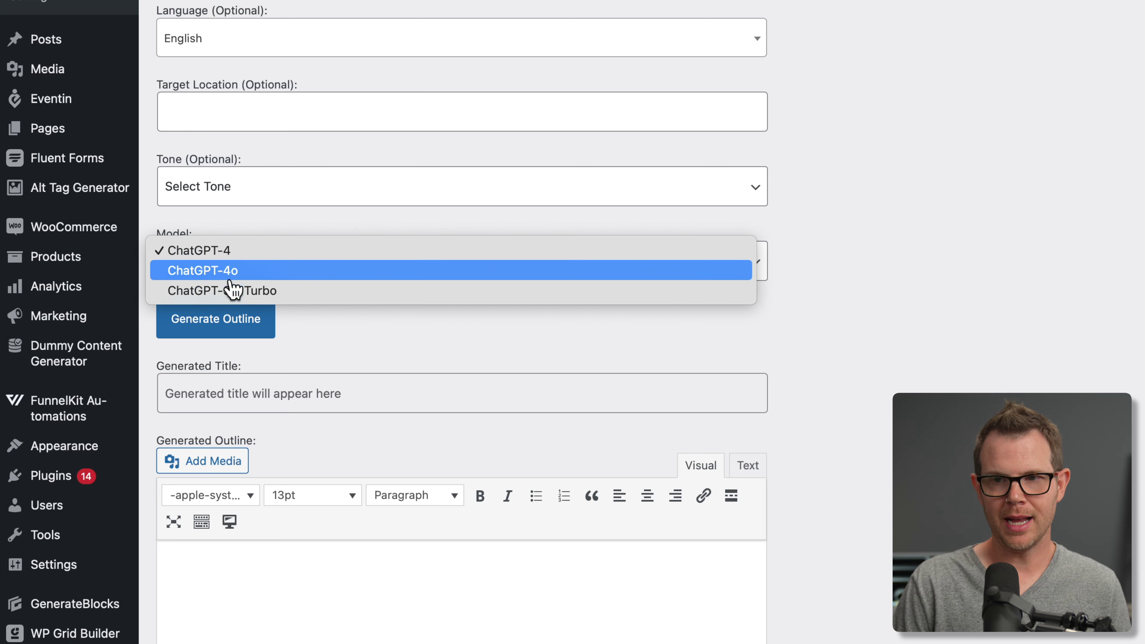
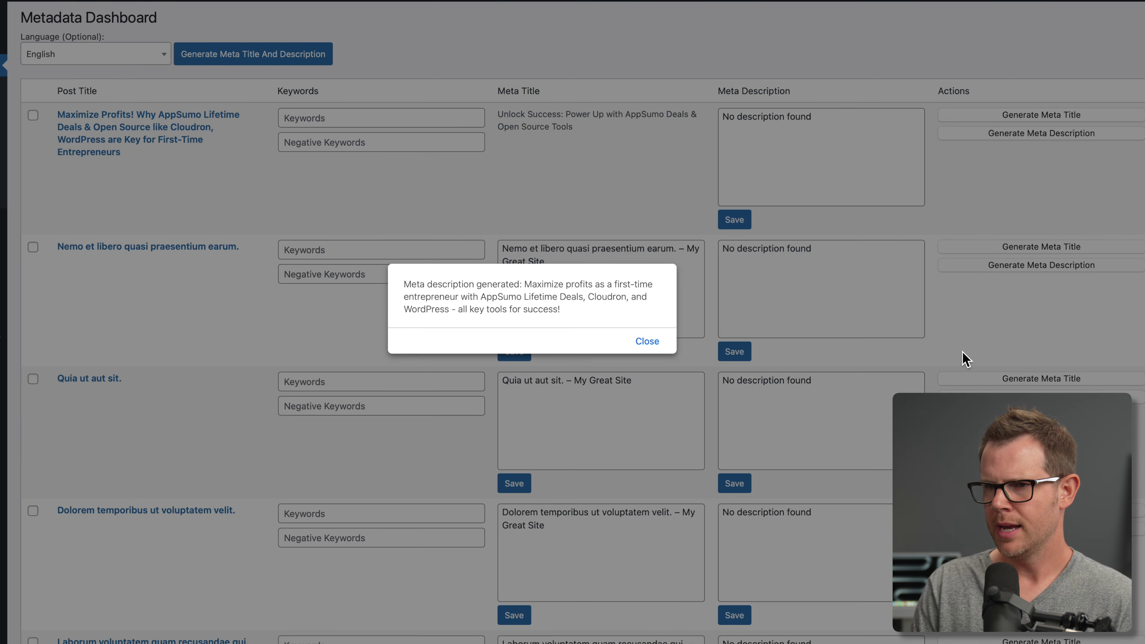
# Step: Dismiss the generated meta description notice for the AppSumo post and review the "AppSumo Lifetime Deals" wording in its description
pyautogui.click(648, 341)
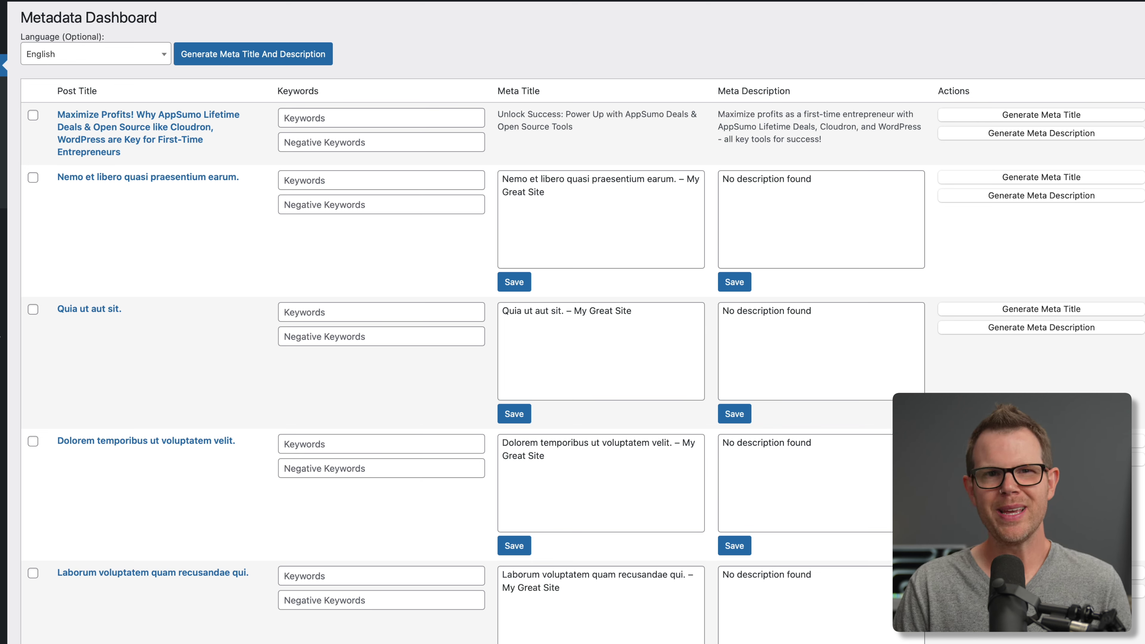
pyautogui.moveTo(814, 126); pyautogui.dragTo(718, 128)
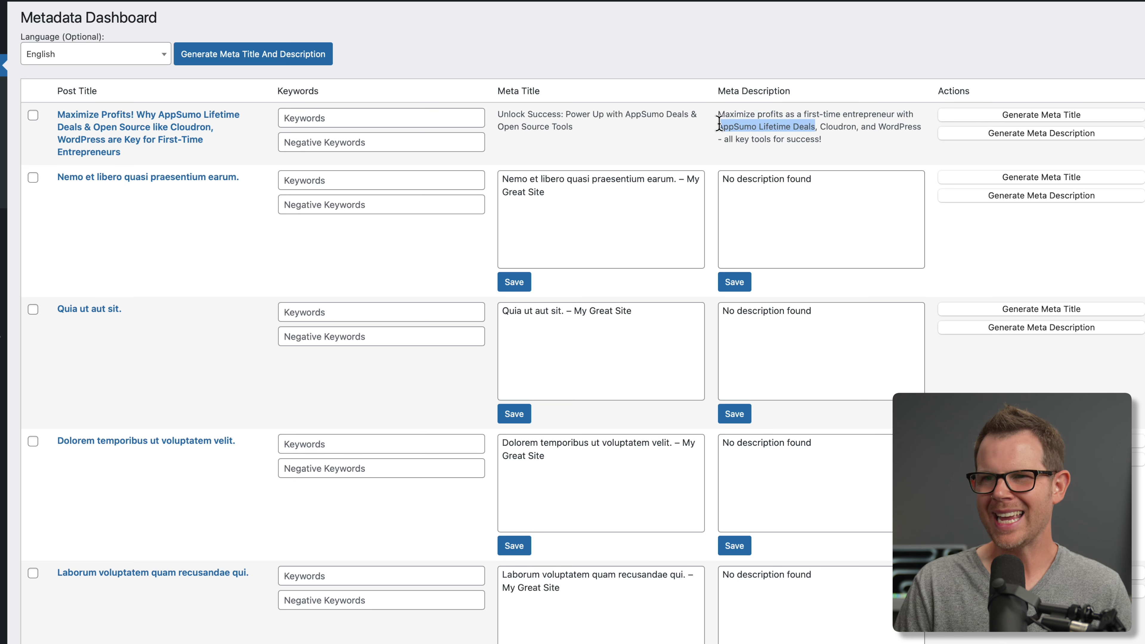
pyautogui.click(733, 118)
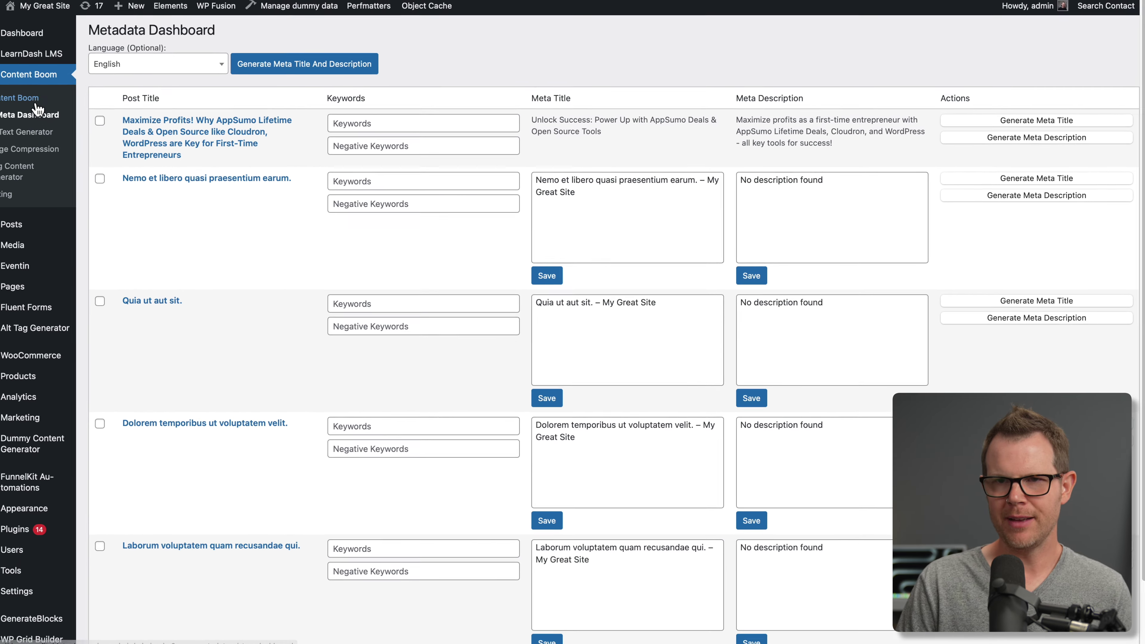
# Step: Compare Content Boom's Alt Text Generator page with the separate Alt Tag Generator page in the WordPress admin
pyautogui.moveTo(8, 225)
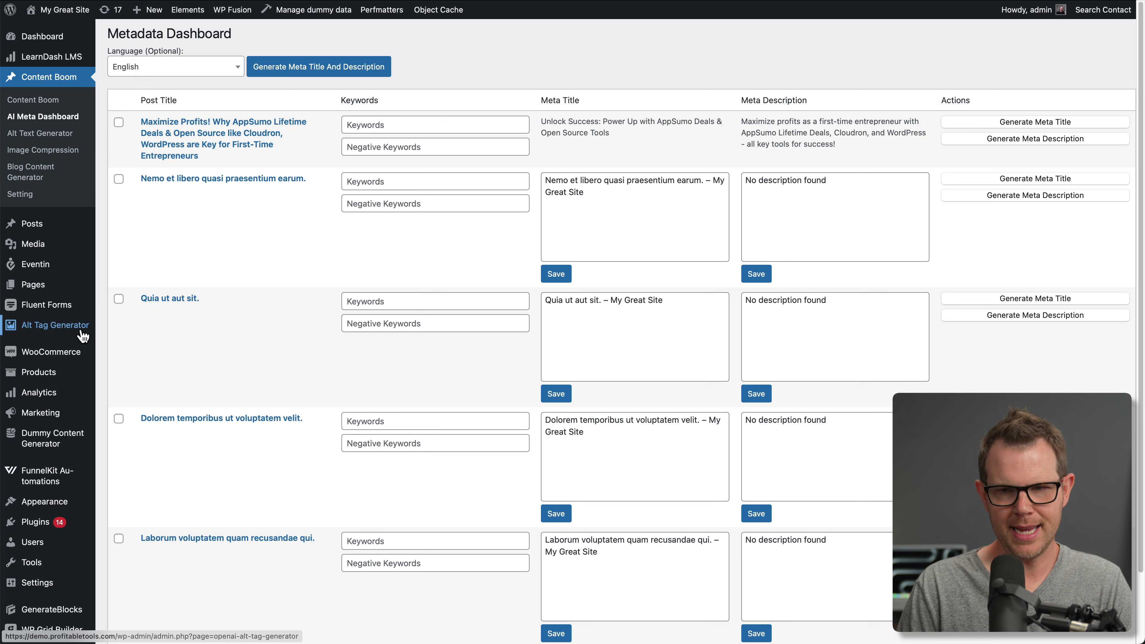
pyautogui.scroll(-3, 49, 519)
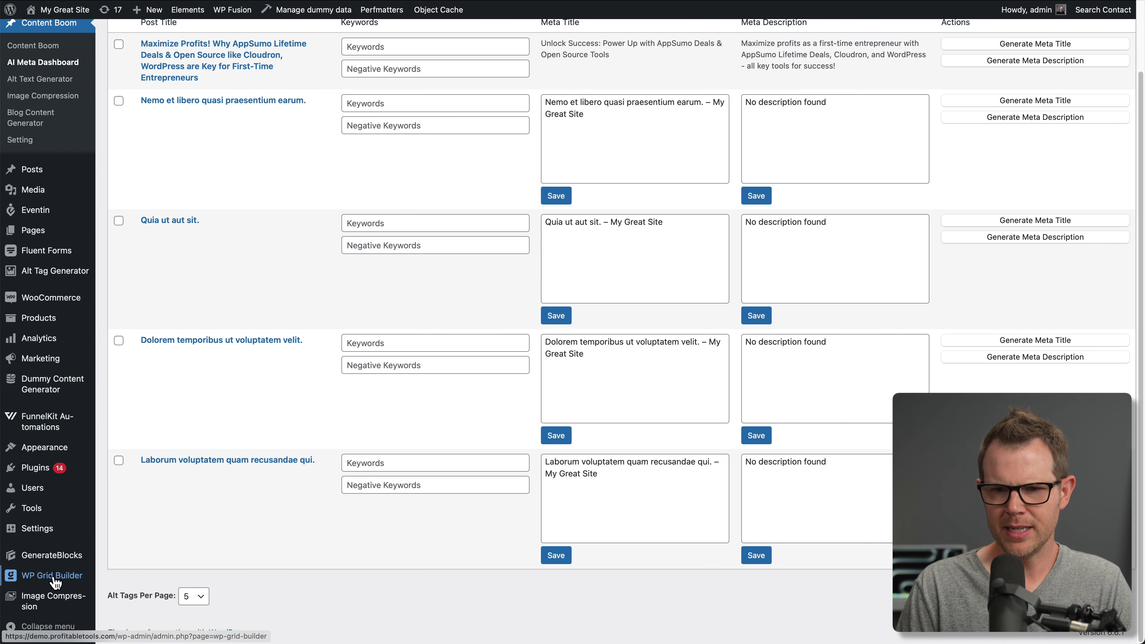
pyautogui.click(30, 82)
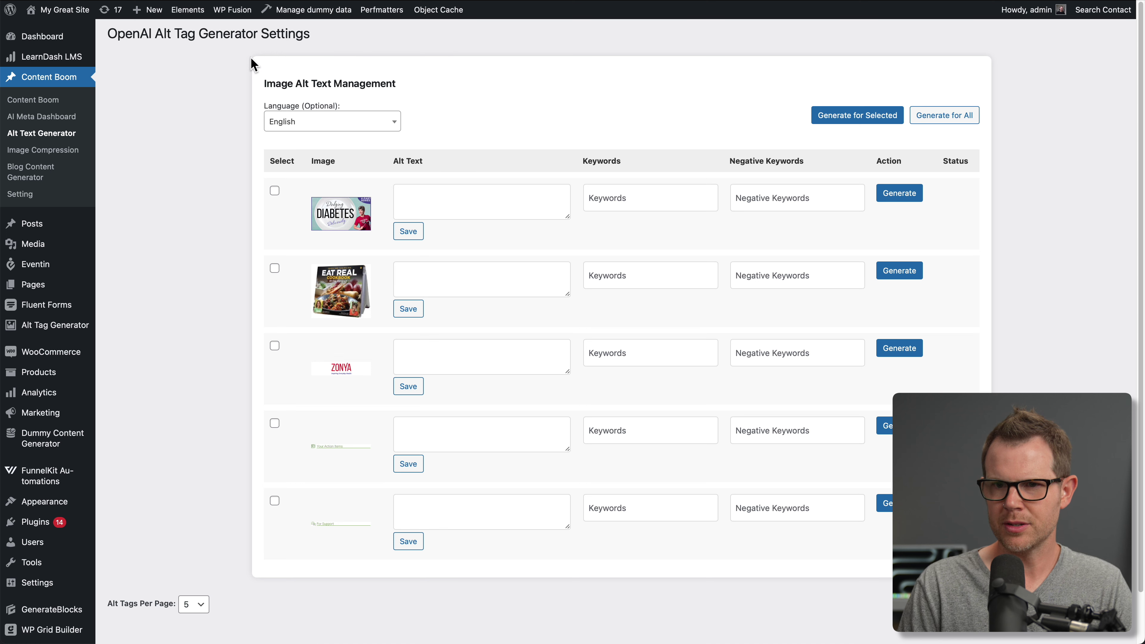
pyautogui.click(60, 335)
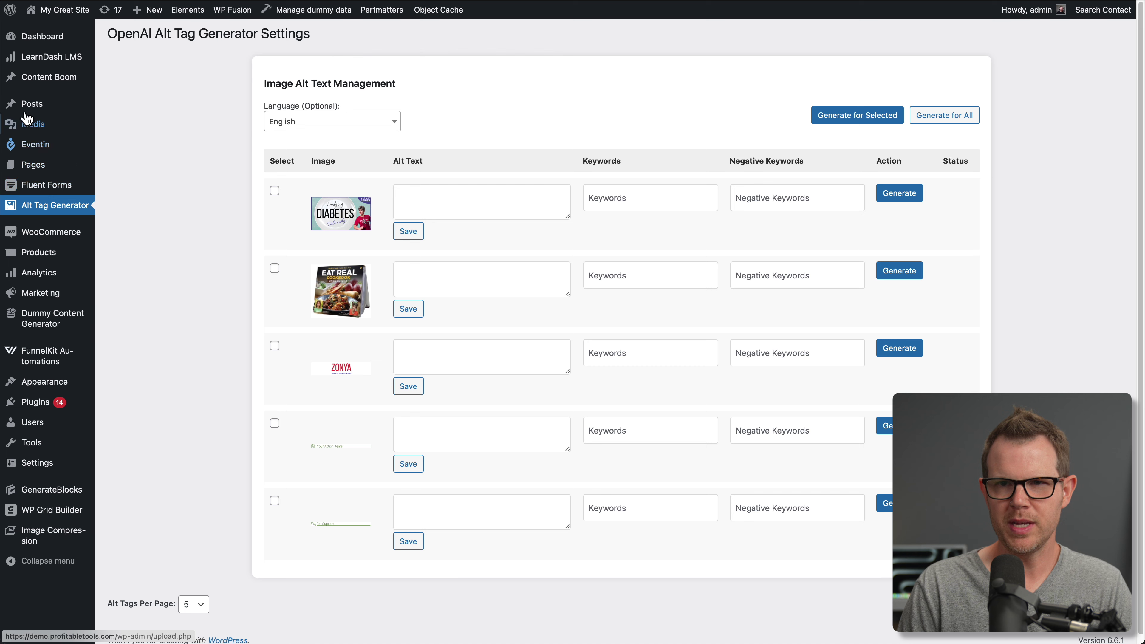
pyautogui.moveTo(50, 80)
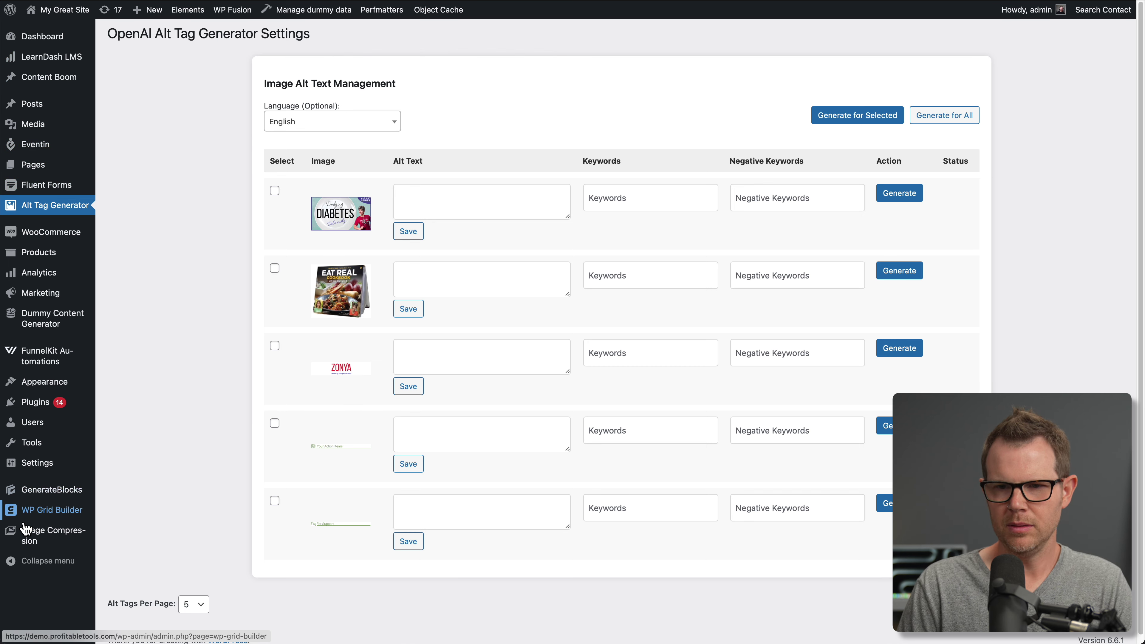
# Step: Compress all images on the Image Compression page using Lossy, with Keep Original Files and Keep Original Format enabled
pyautogui.click(35, 537)
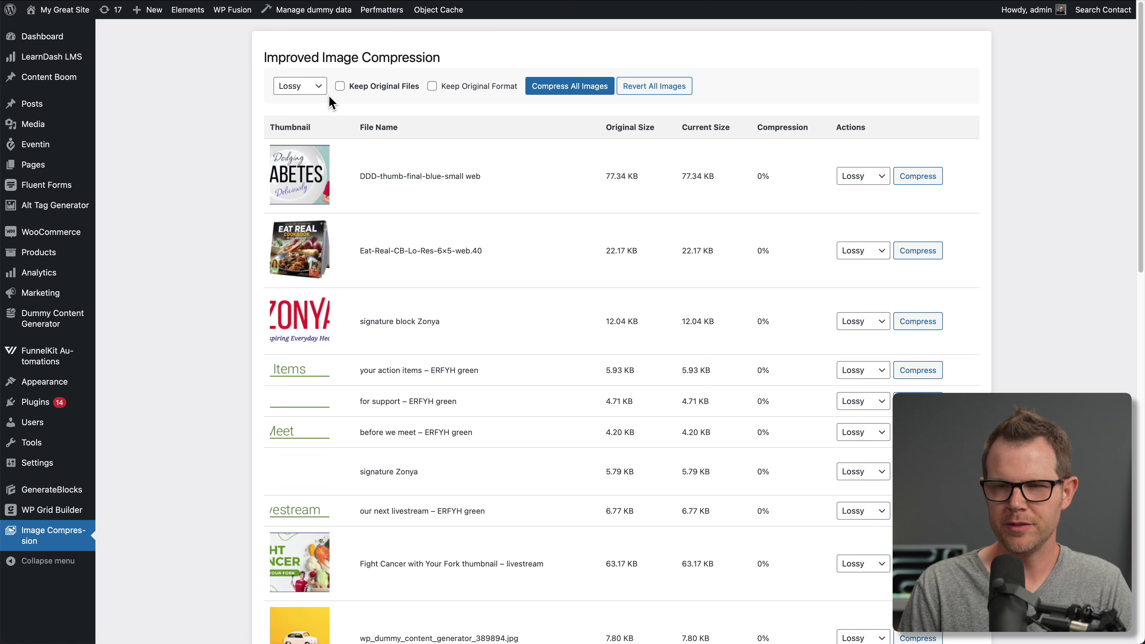
pyautogui.moveTo(54, 80)
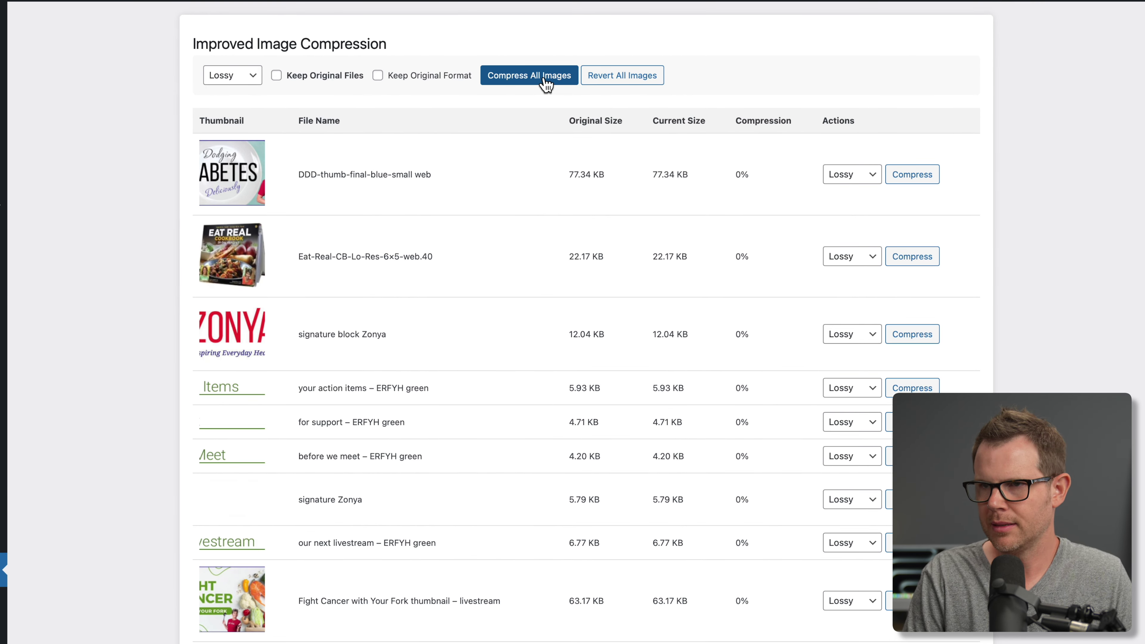
pyautogui.click(277, 76)
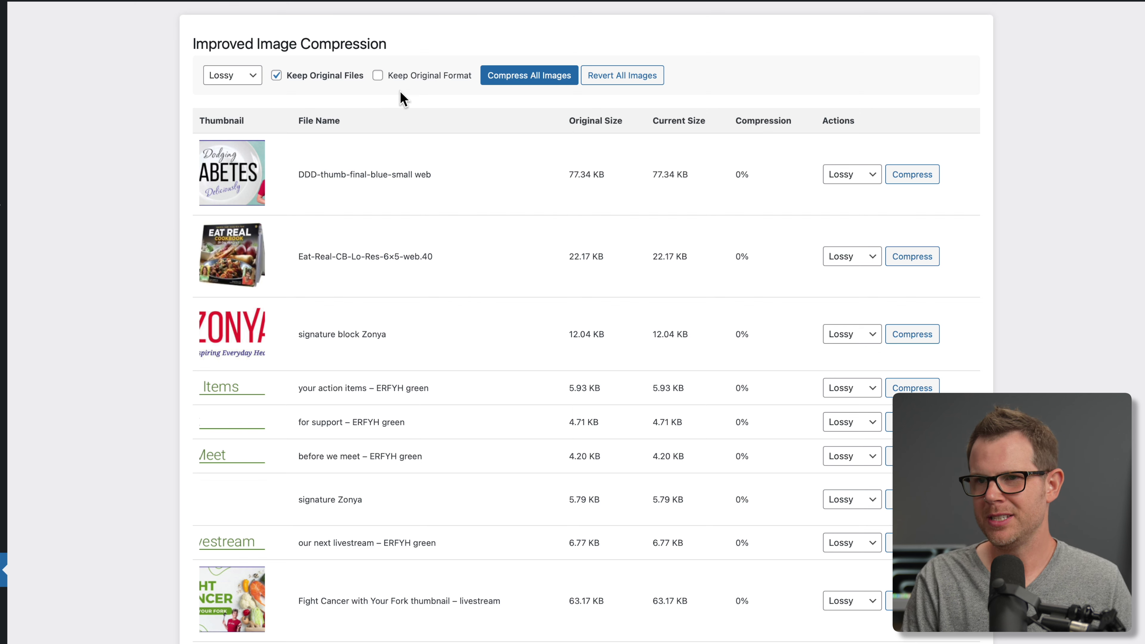
pyautogui.click(378, 75)
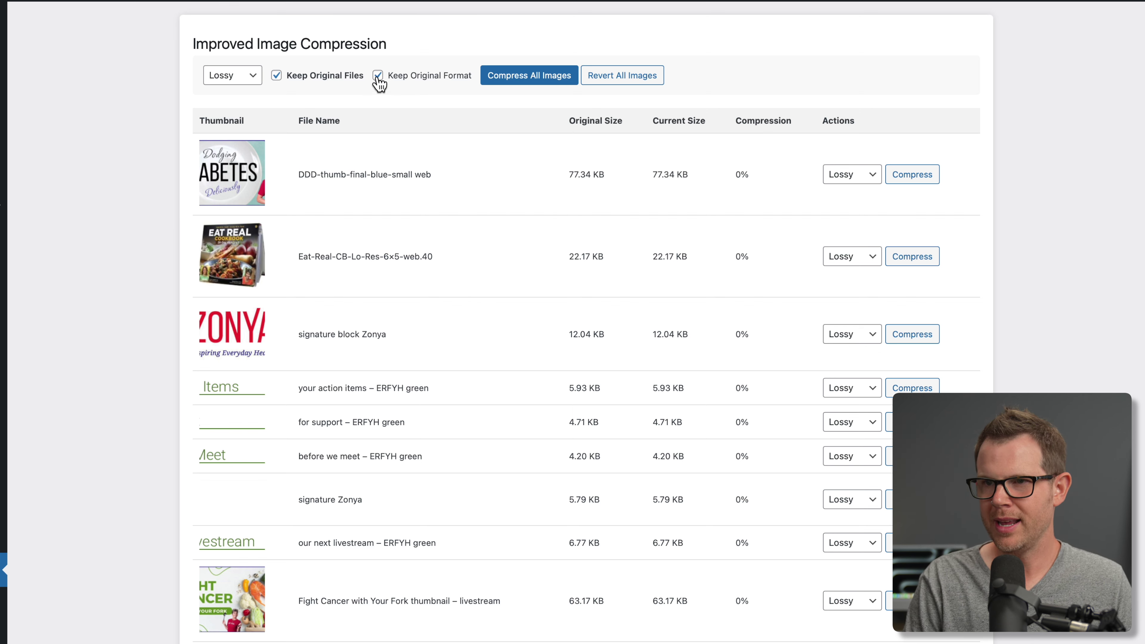
pyautogui.click(232, 75)
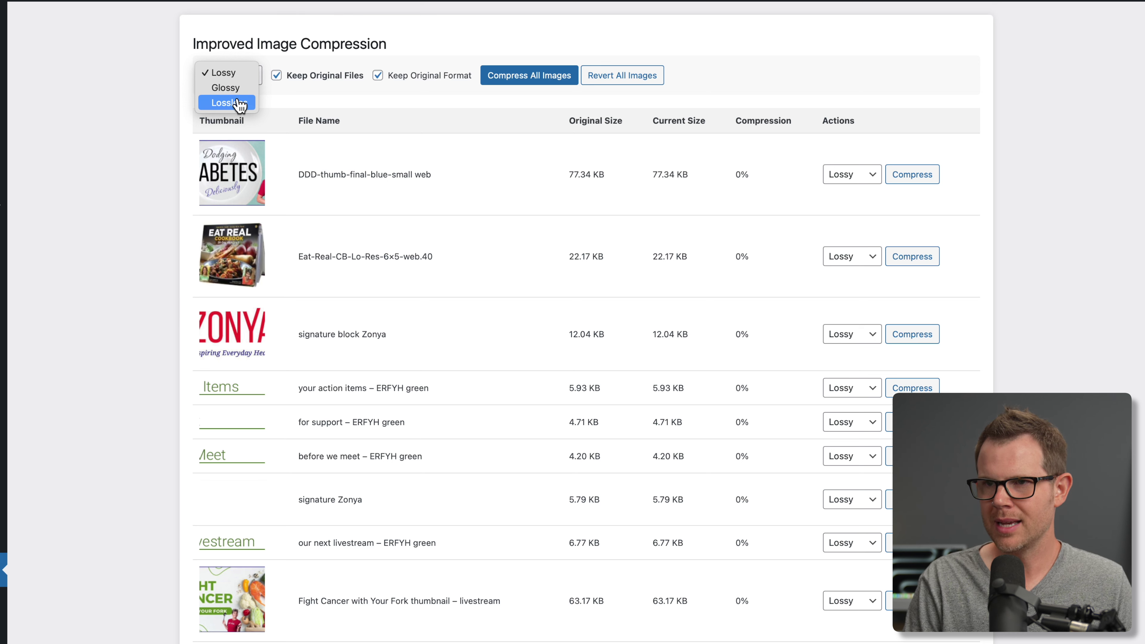
pyautogui.click(374, 101)
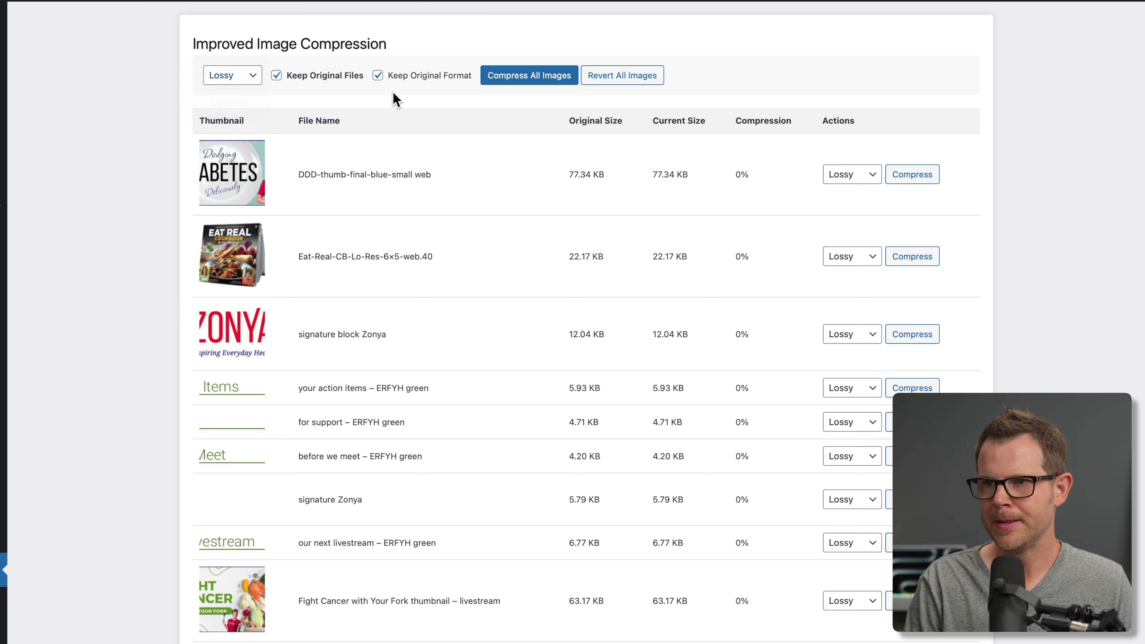
pyautogui.click(541, 81)
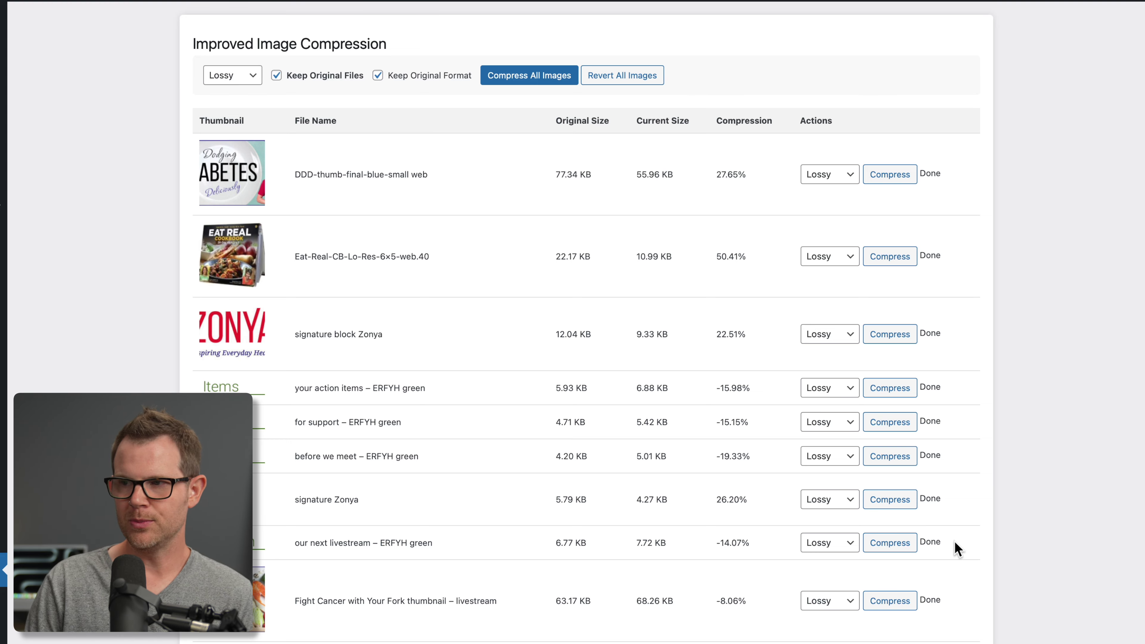
# Step: Examine the original size, current size and compression percentage of the processed images
pyautogui.scroll(-20, 961, 519)
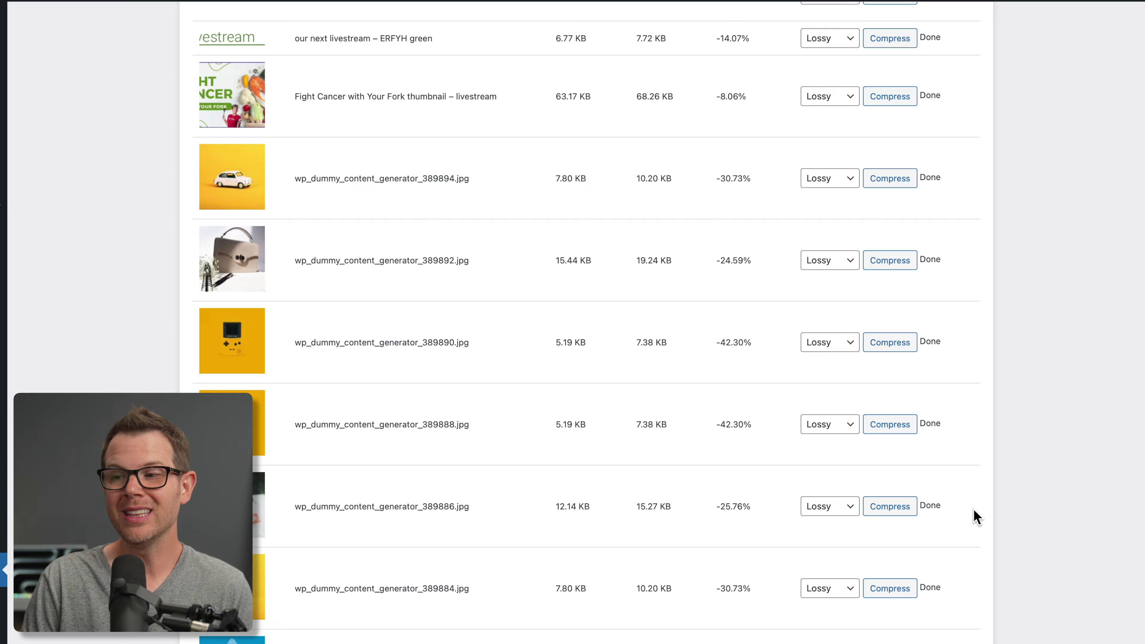
pyautogui.scroll(-3, 978, 517)
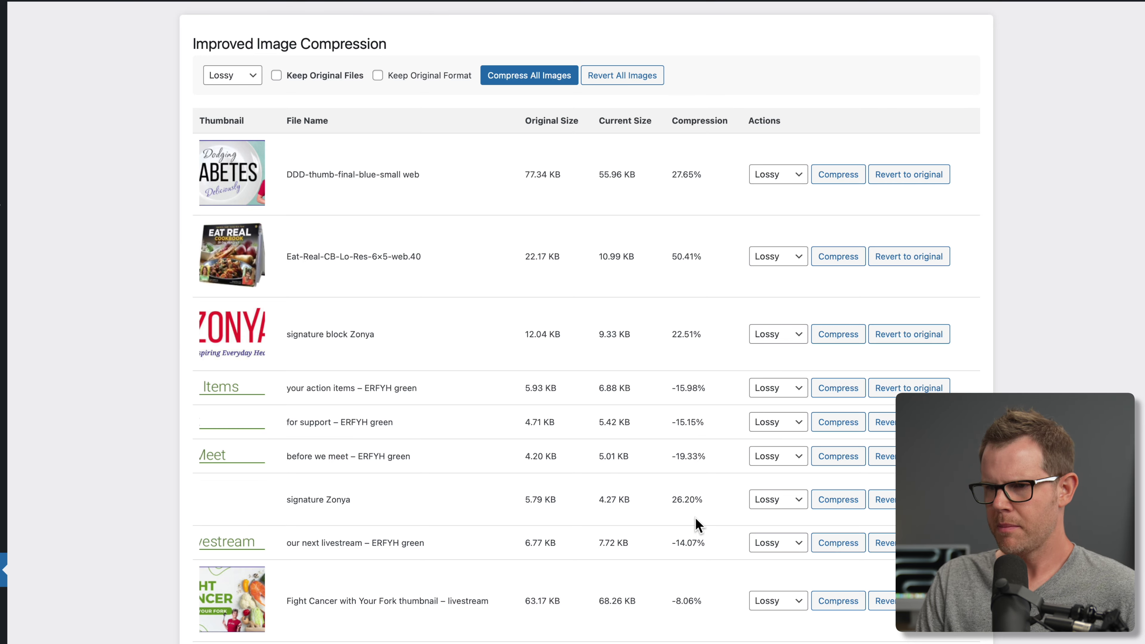
pyautogui.scroll(-5, 697, 526)
pyautogui.scroll(-3, 700, 534)
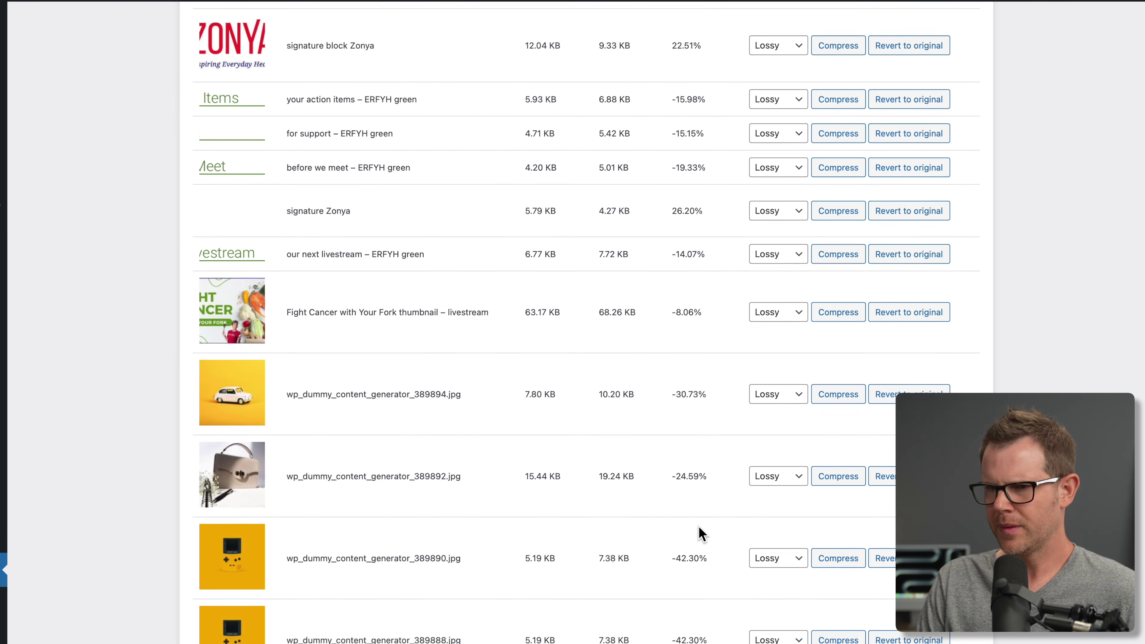
pyautogui.scroll(-2, 701, 528)
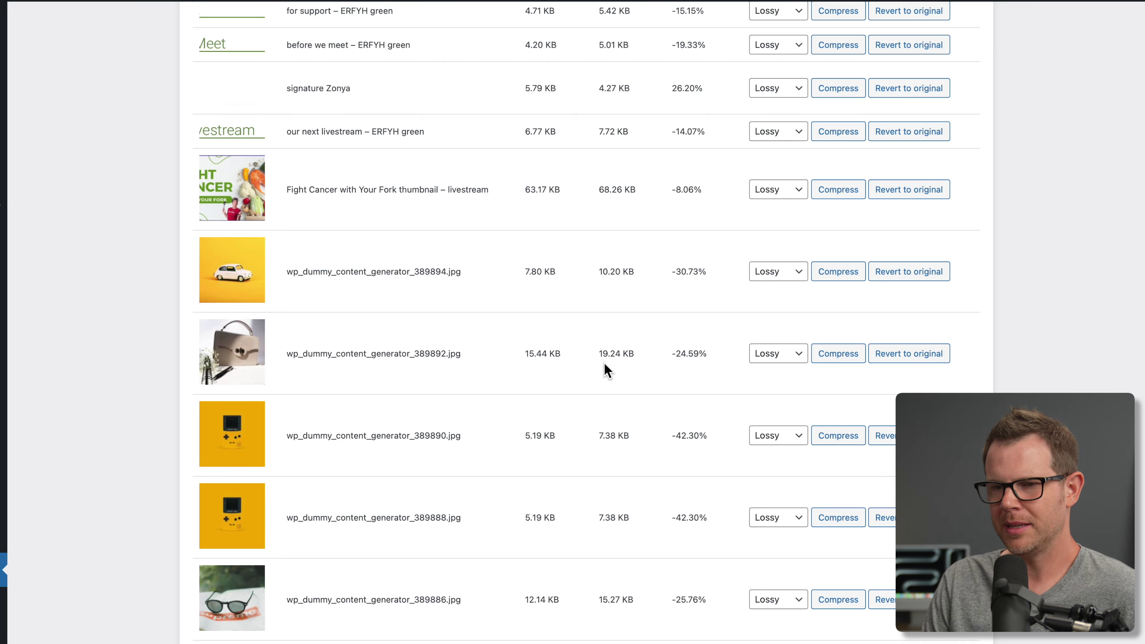
pyautogui.scroll(-10, 790, 565)
pyautogui.scroll(15, 703, 555)
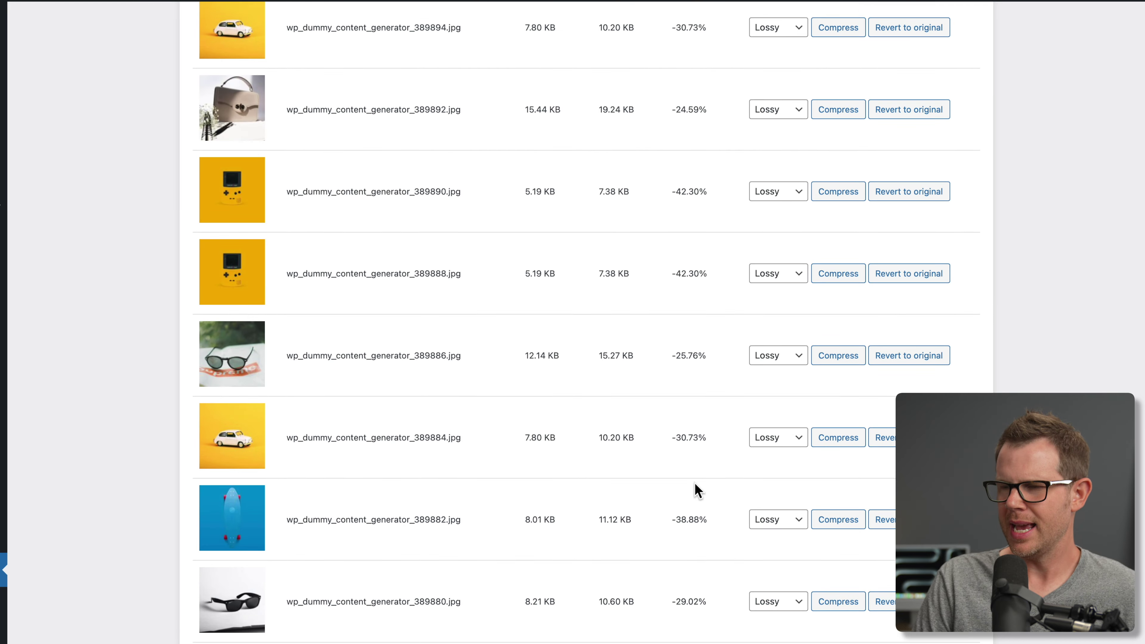
# Step: Revert wp_dummy_content_generator_389874.jpg to its original version and dismiss the notice
pyautogui.scroll(-10, 698, 354)
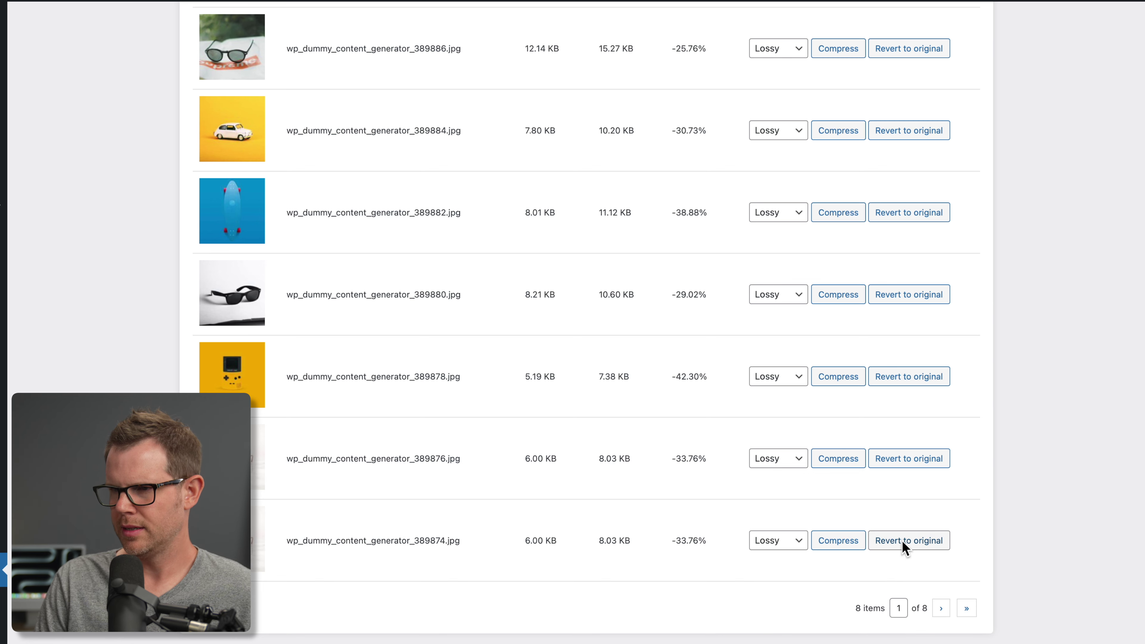
pyautogui.click(903, 541)
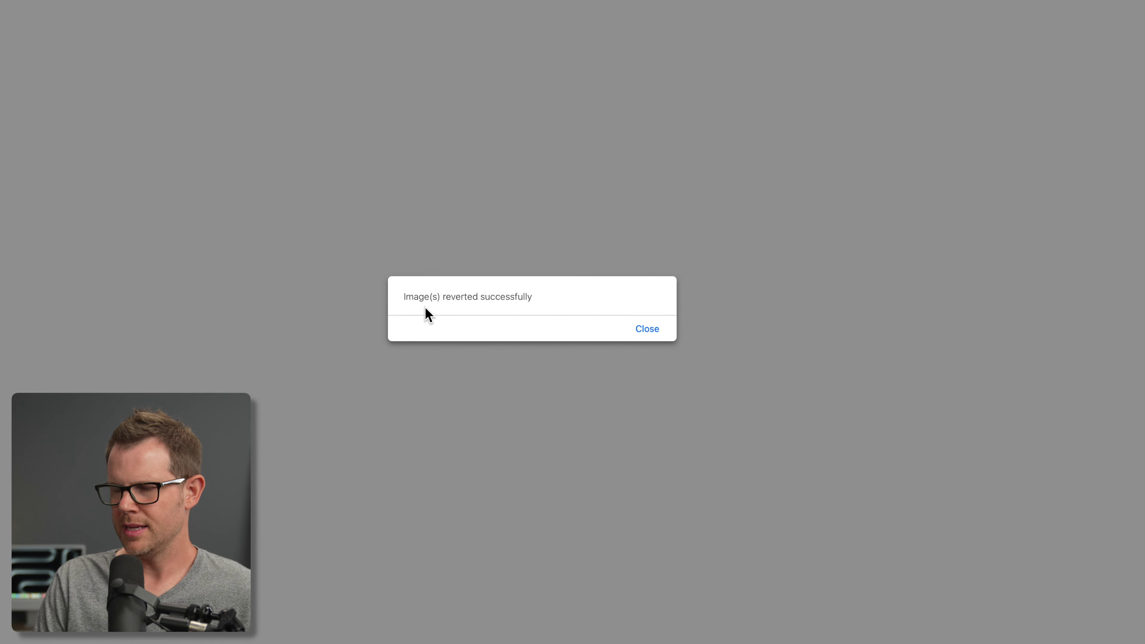
pyautogui.click(648, 329)
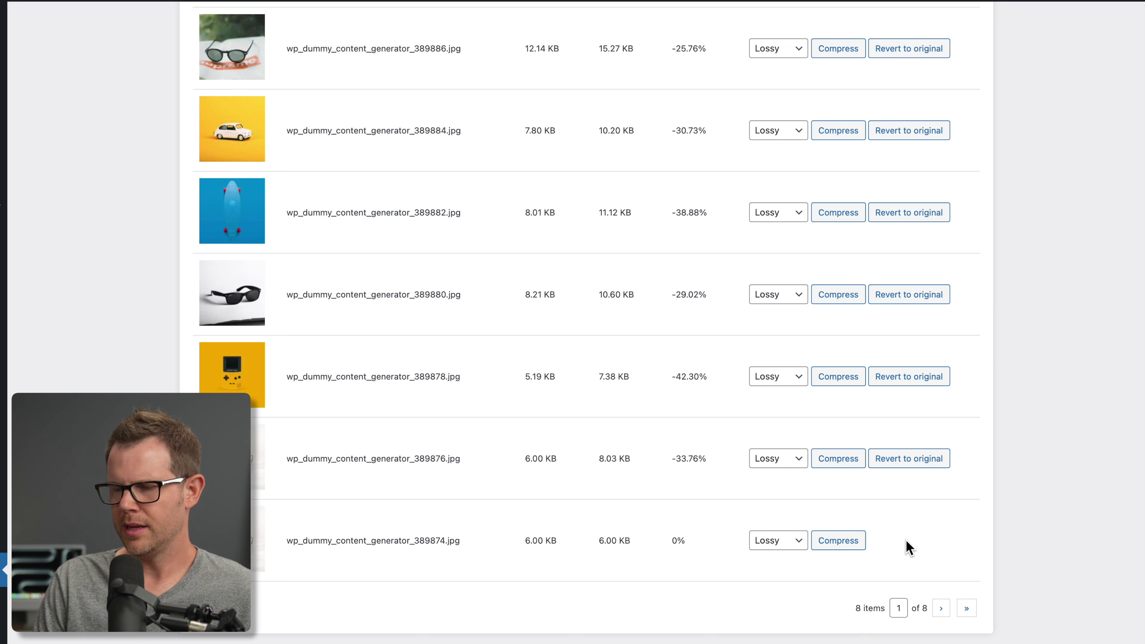
# Step: Compress wp_dummy_content_generator_389874.jpg individually with the Glossy compression type
pyautogui.click(777, 544)
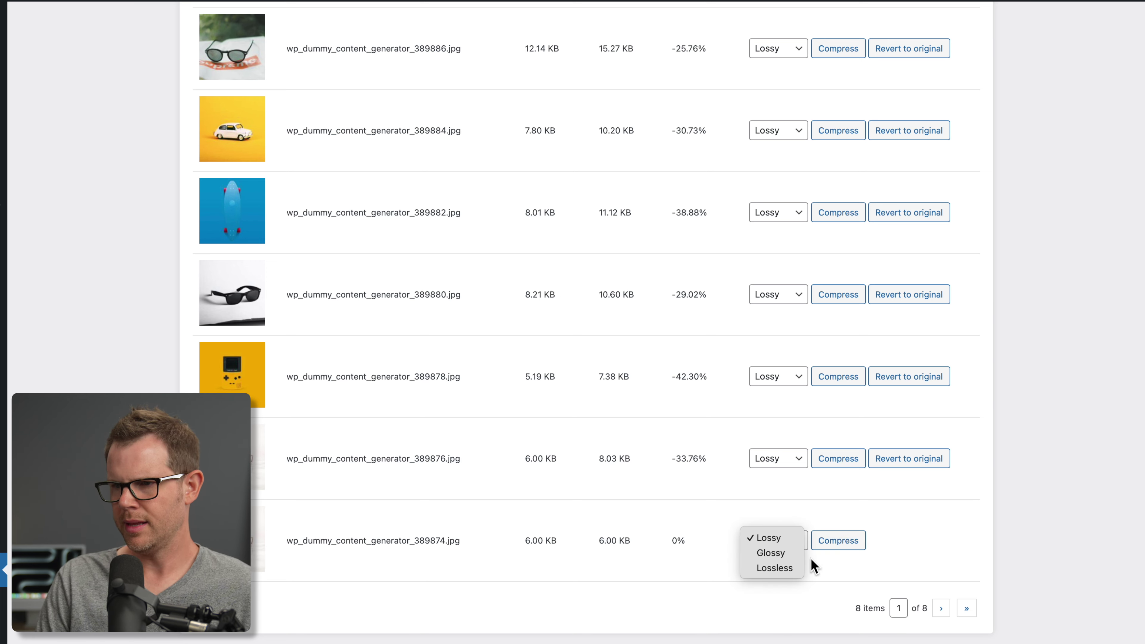
pyautogui.click(793, 554)
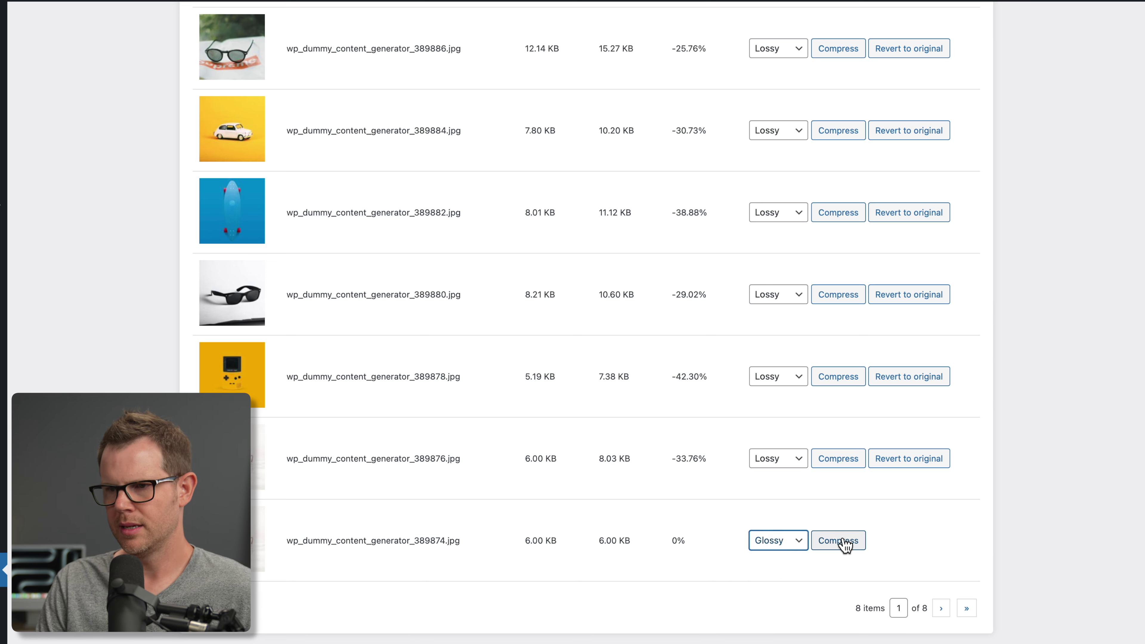
pyautogui.click(840, 540)
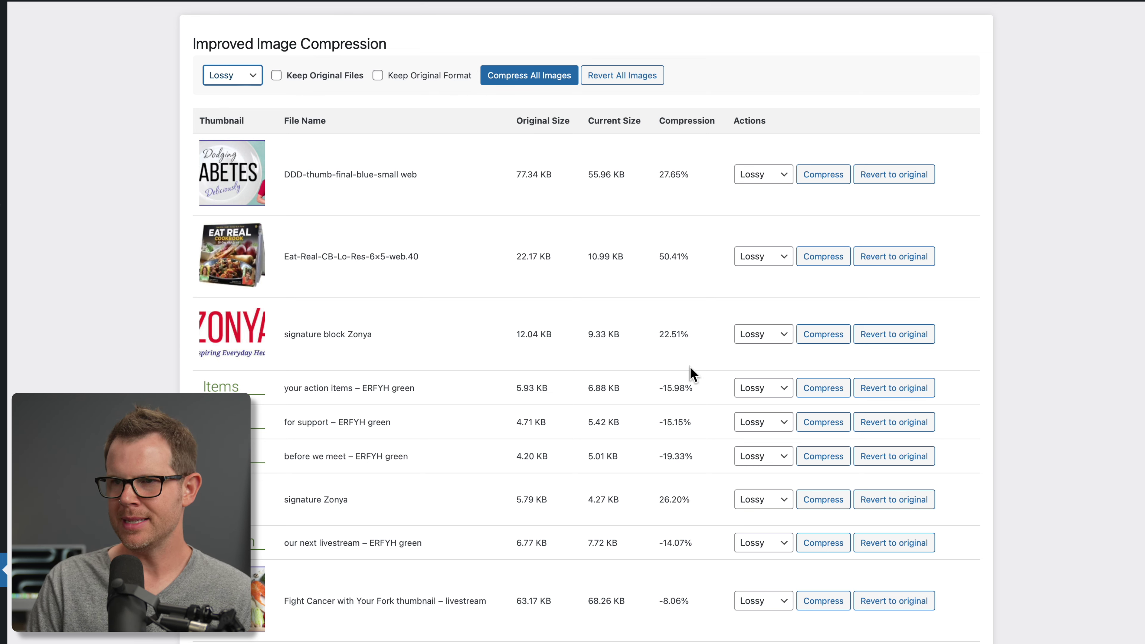
# Step: Compress all images on the first page as Lossy, without keeping the original files or the original format
pyautogui.click(513, 86)
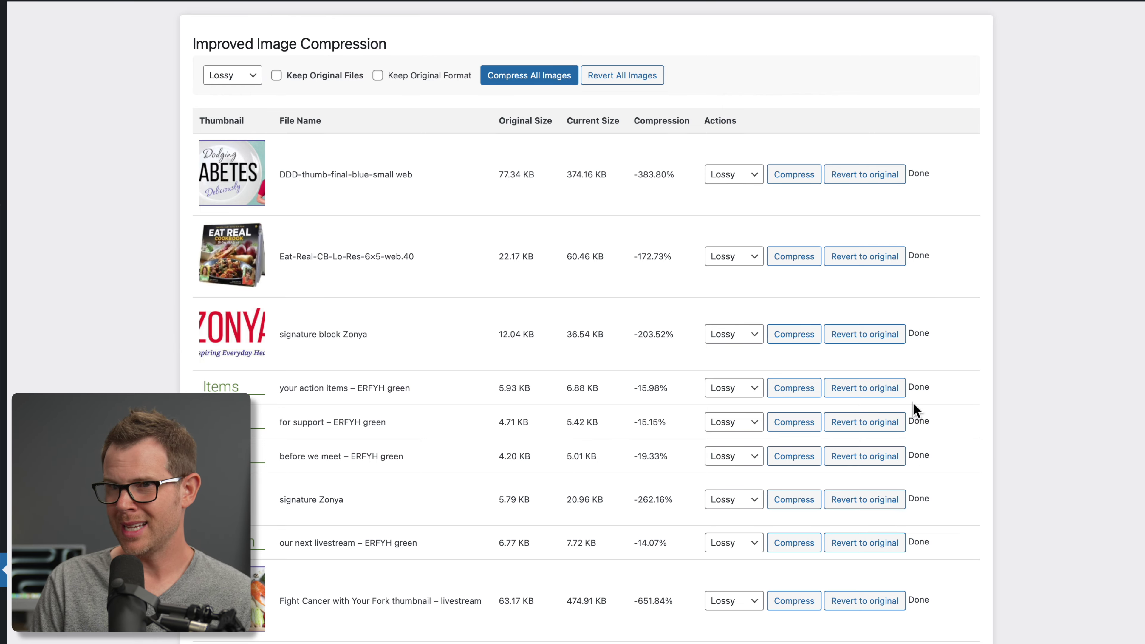
pyautogui.scroll(-20, 915, 406)
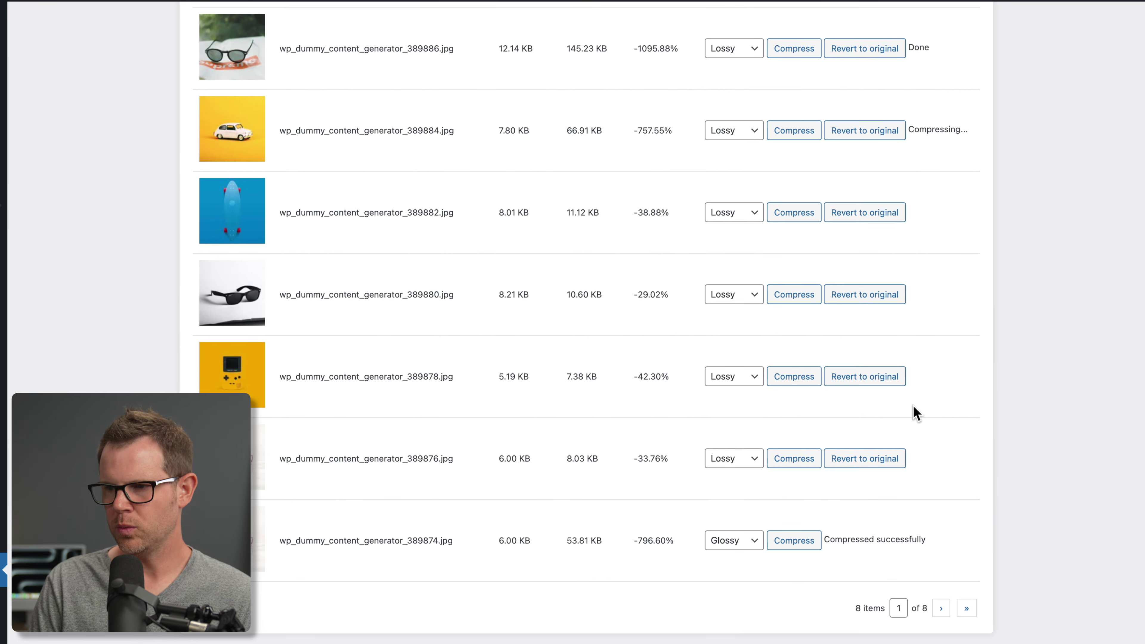
# Step: Compress all images on the second page as Lossy without keeping originals, and review their current sizes and compression percentages
pyautogui.click(942, 609)
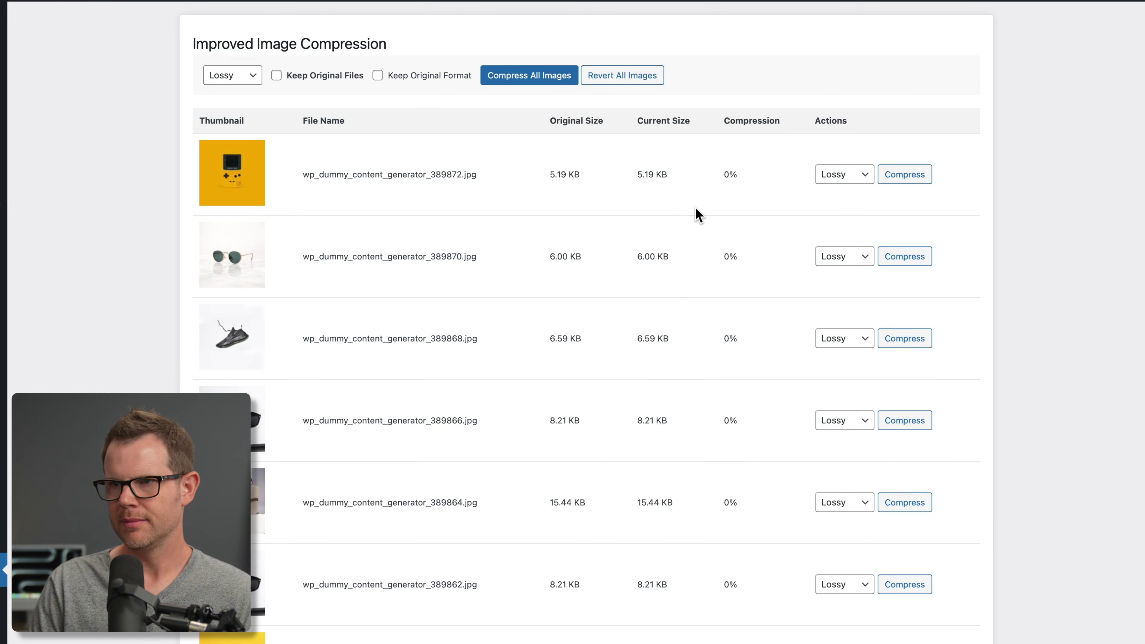
pyautogui.click(524, 77)
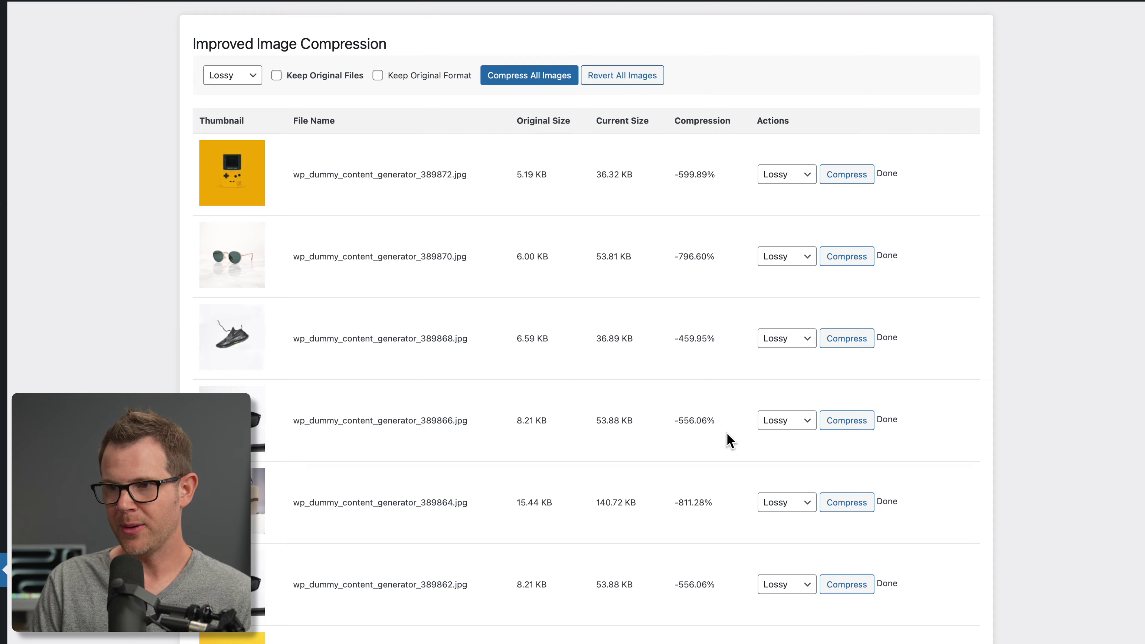
pyautogui.scroll(-10, 730, 440)
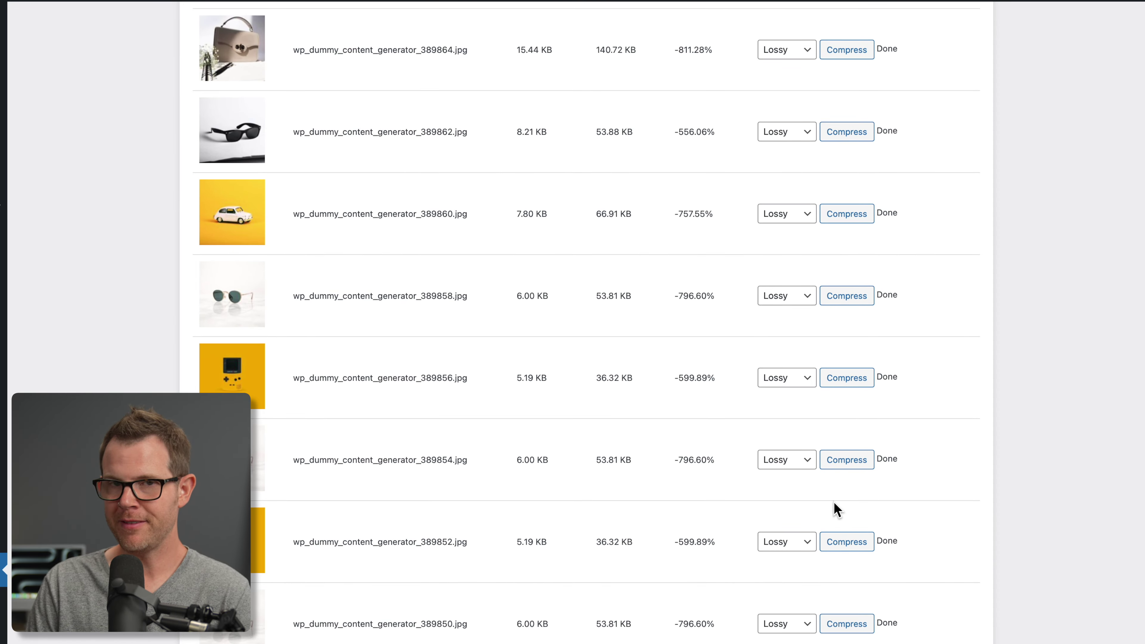
pyautogui.scroll(-14, 823, 442)
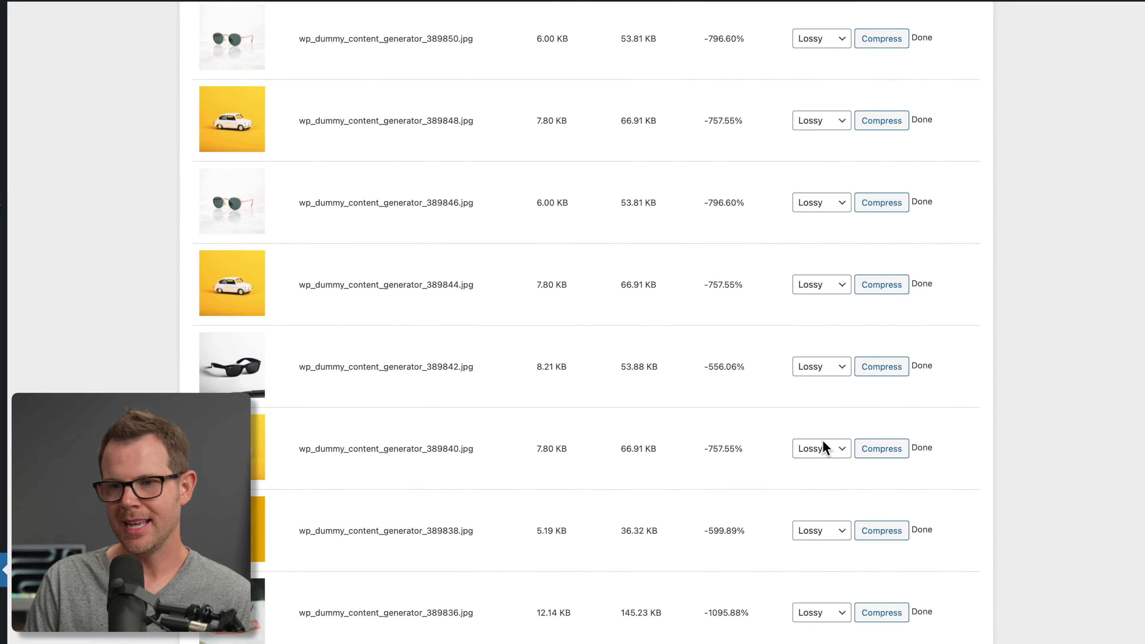
pyautogui.scroll(20, 823, 444)
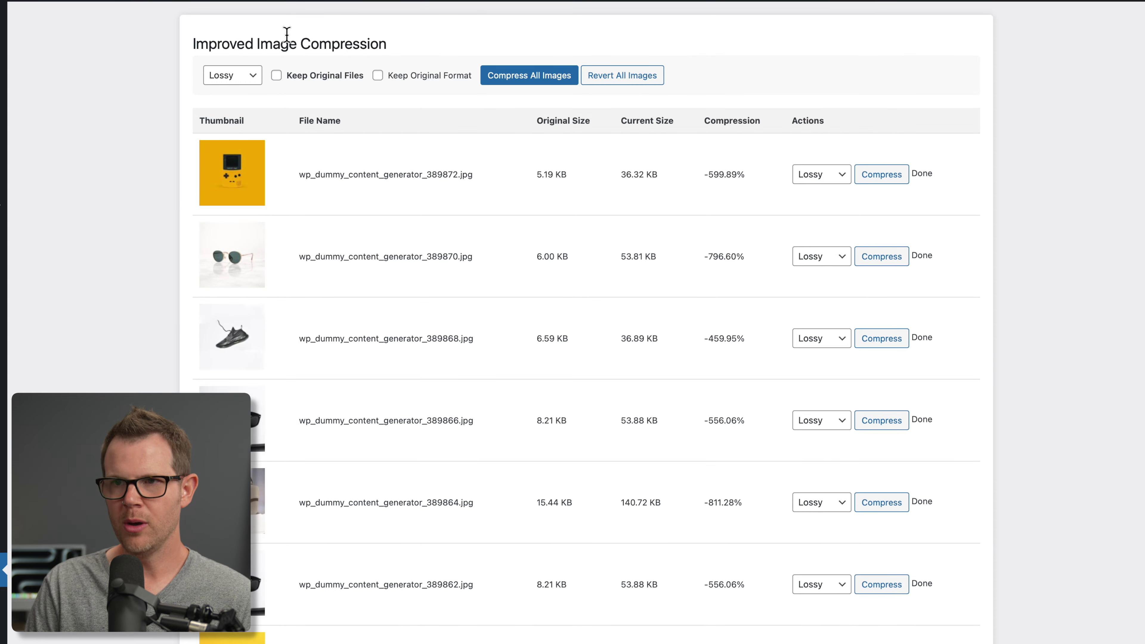
pyautogui.scroll(-20, 886, 298)
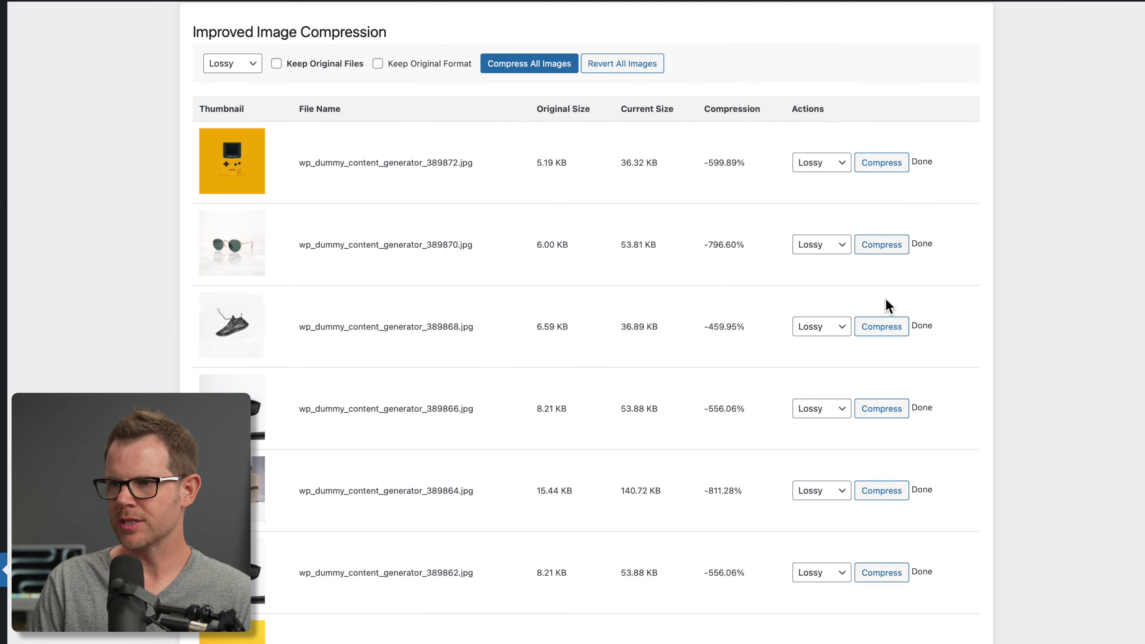
pyautogui.scroll(-5, 886, 298)
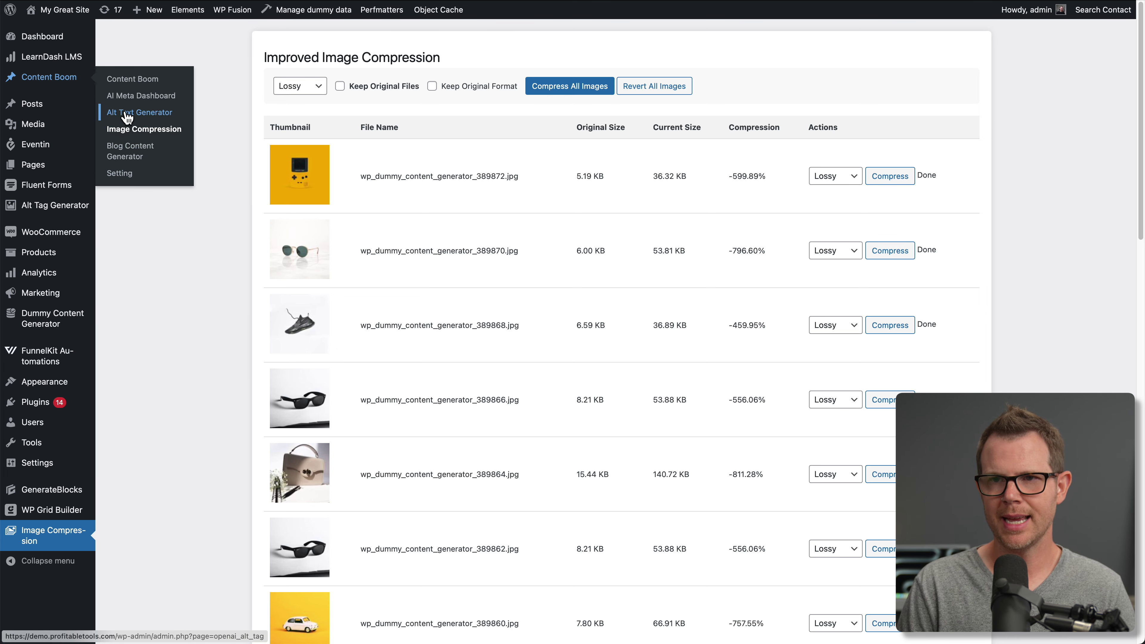
# Step: Generate alt text for the sunglasses and toy car images on page 3 of Content Boom's Alt Text Generator and read both descriptions
pyautogui.click(127, 117)
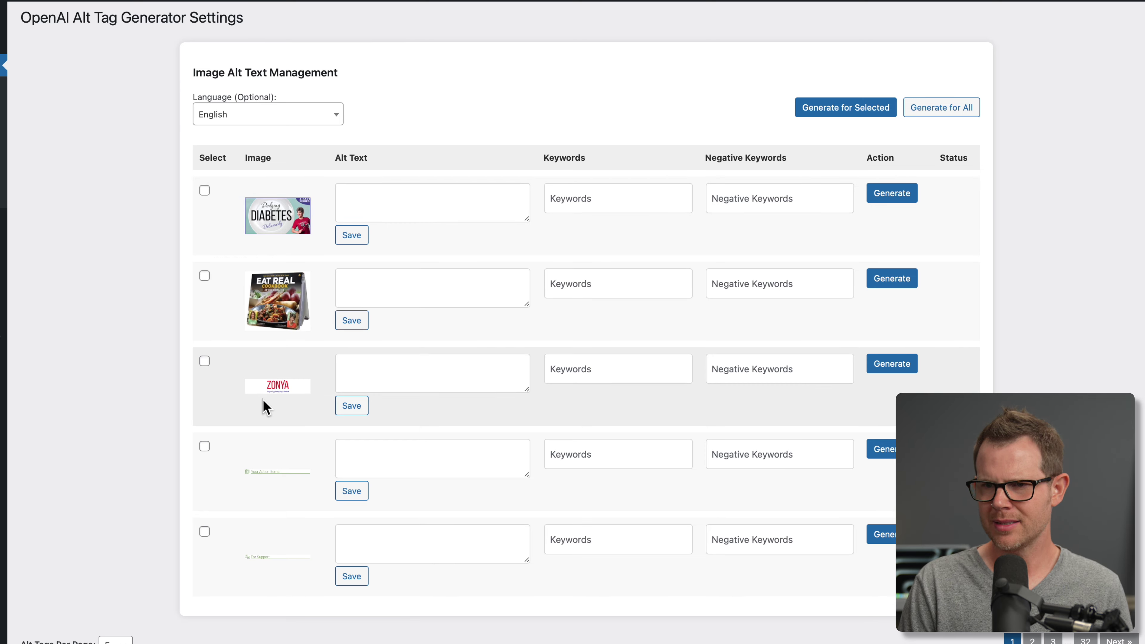
pyautogui.scroll(-3, 263, 399)
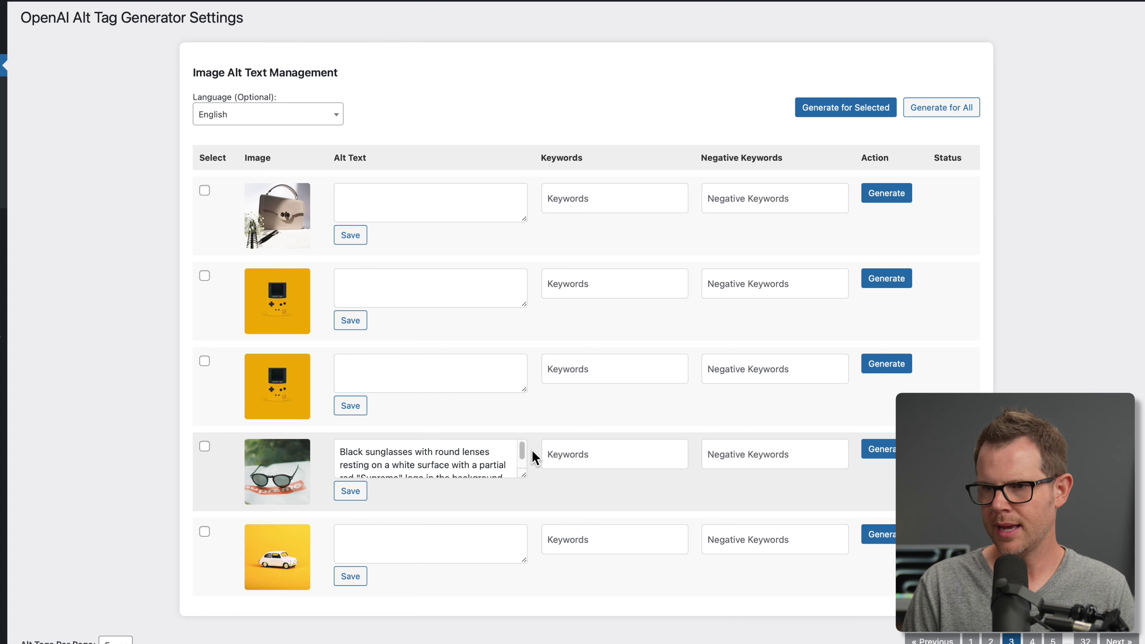
pyautogui.moveTo(524, 451); pyautogui.dragTo(528, 462)
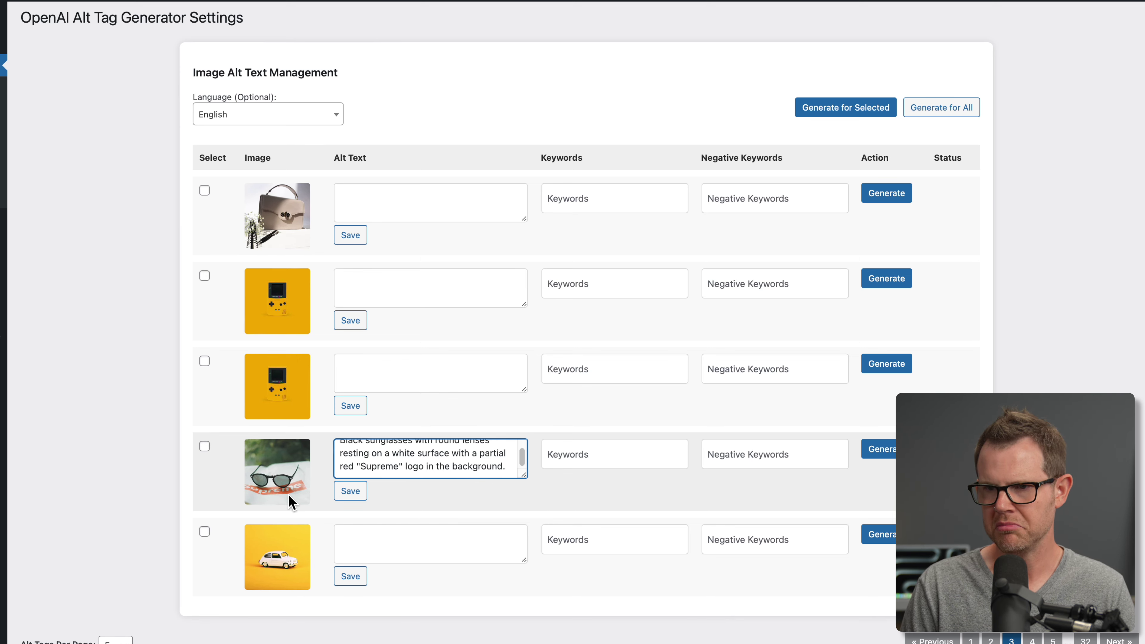
pyautogui.scroll(-1, 290, 506)
pyautogui.press('Tab')
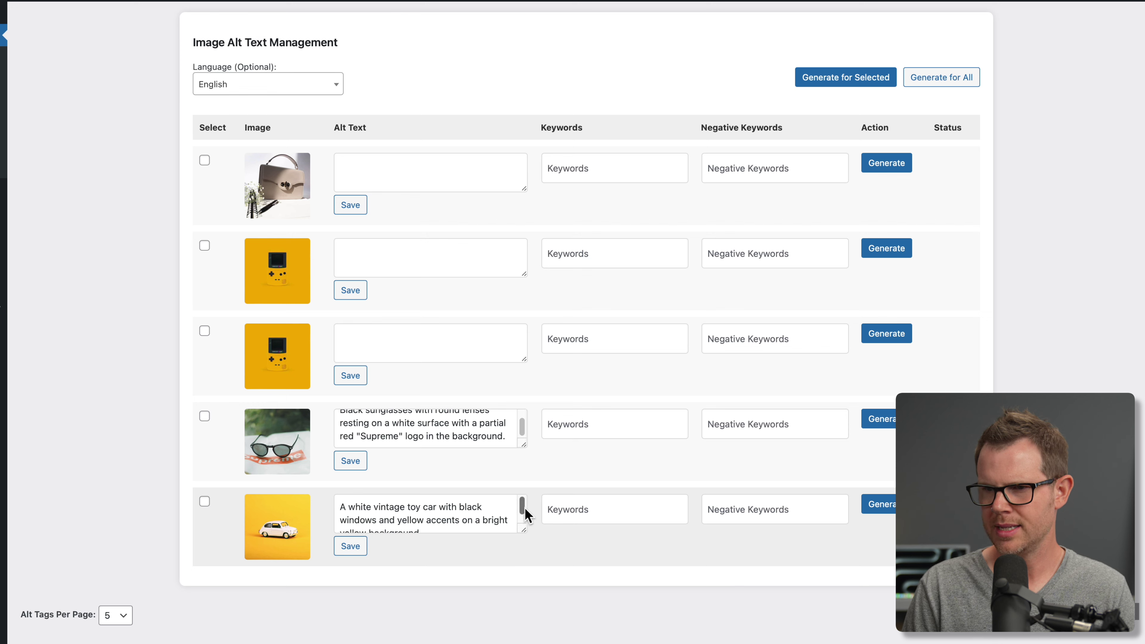
pyautogui.moveTo(522, 513); pyautogui.dragTo(527, 517)
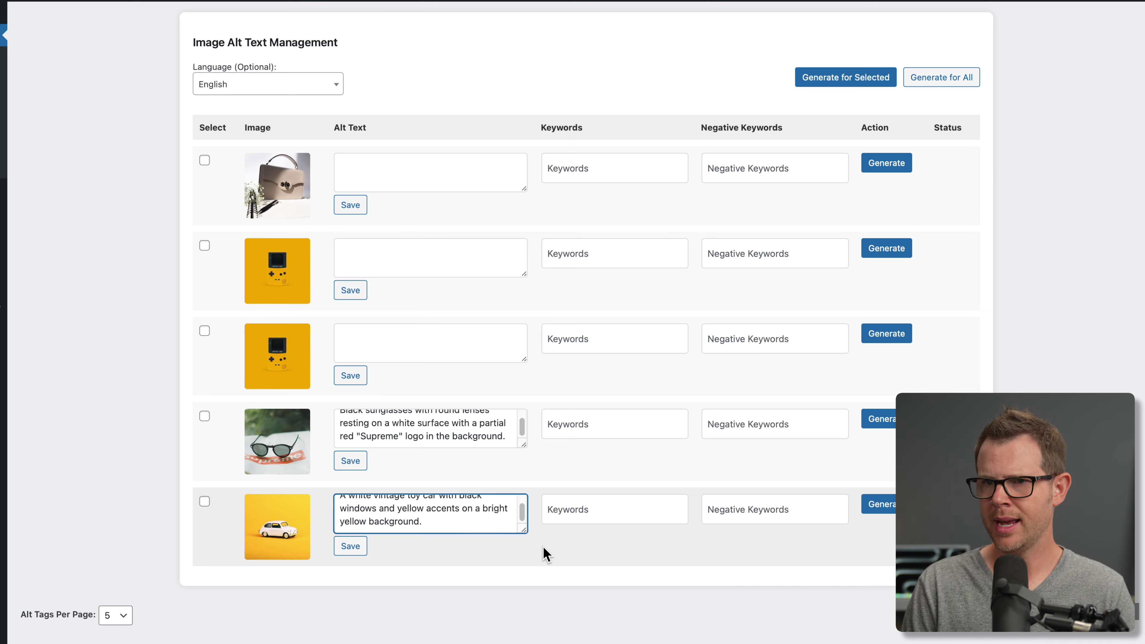
# Step: Generate English alt text for all five images on page 3 of the Alt Text Generator
pyautogui.scroll(1, 546, 554)
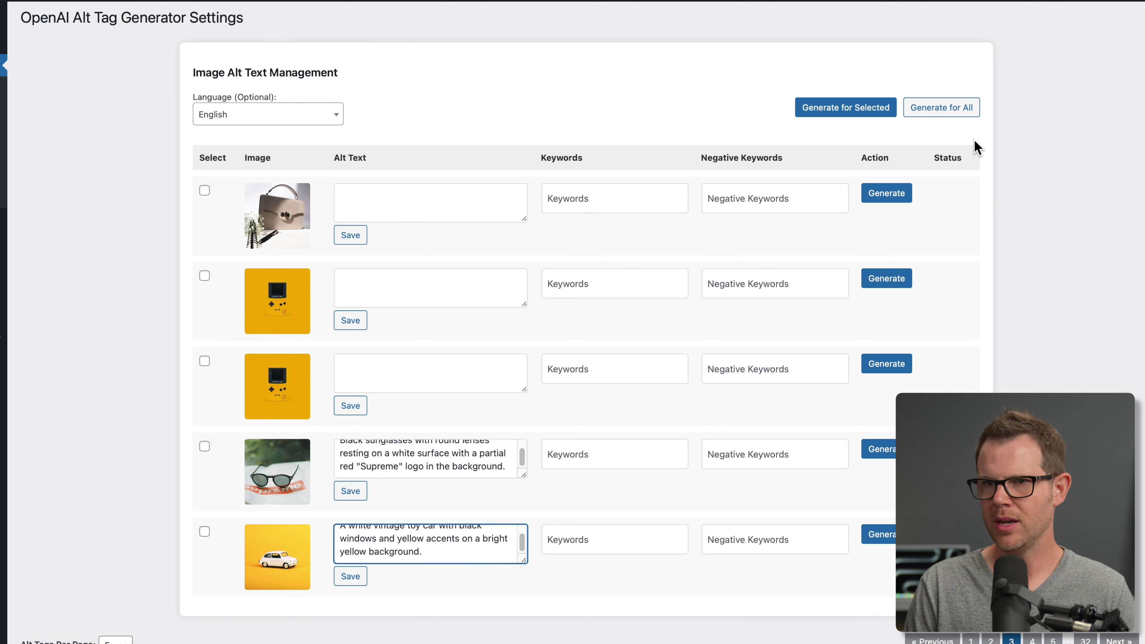
pyautogui.click(960, 112)
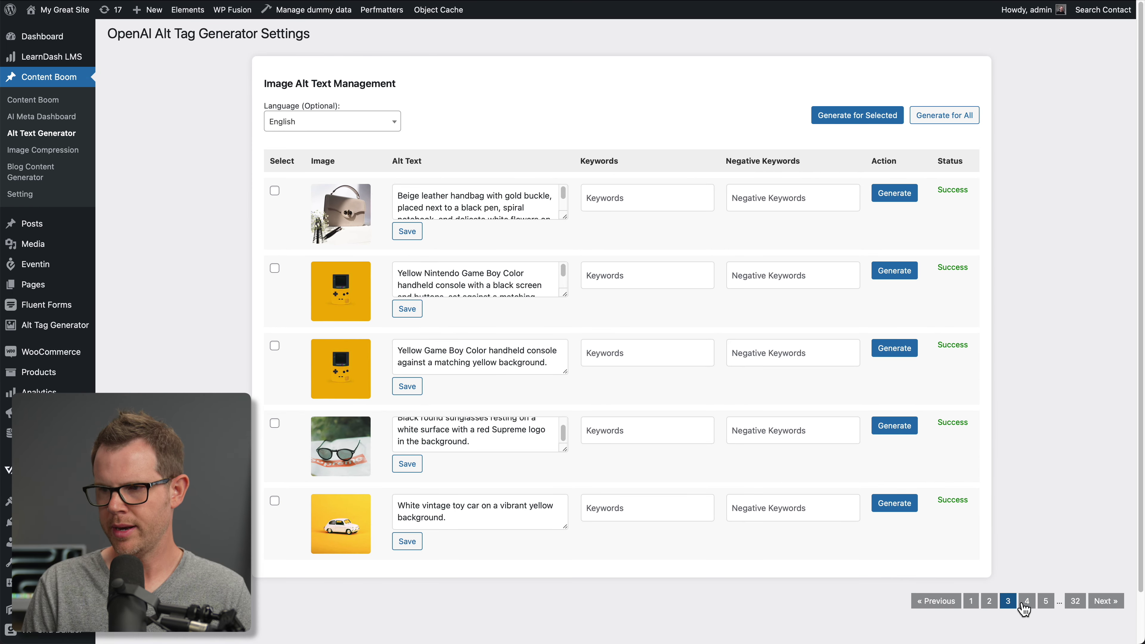
# Step: Set the Alt Text Generator list to 50 alt tags per page and review which images have alt text
pyautogui.click(1028, 601)
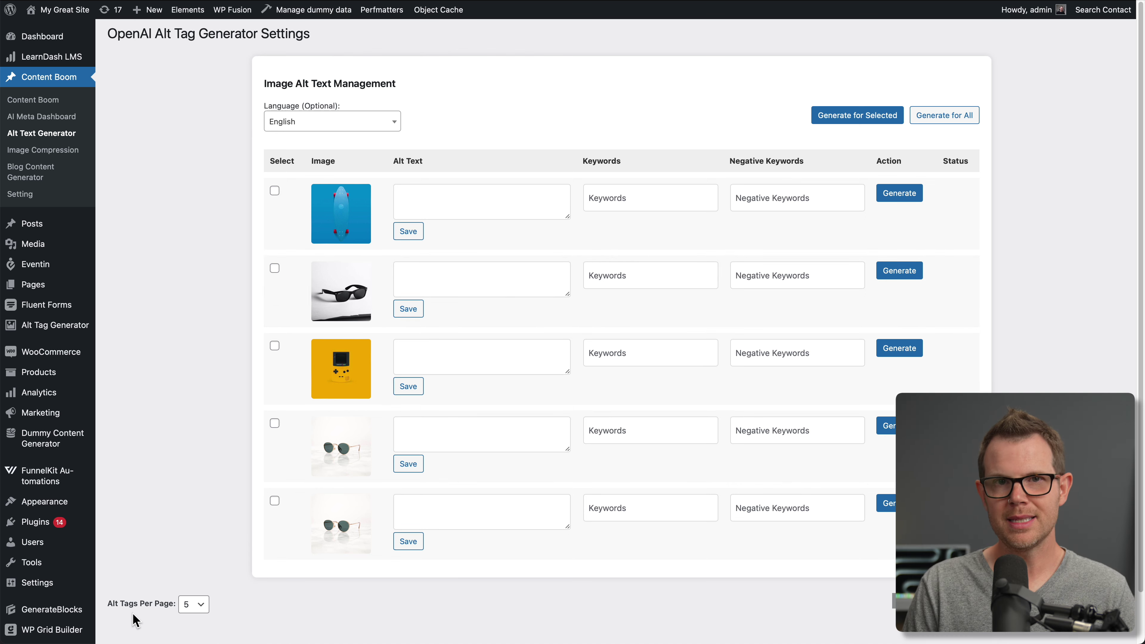
pyautogui.click(191, 605)
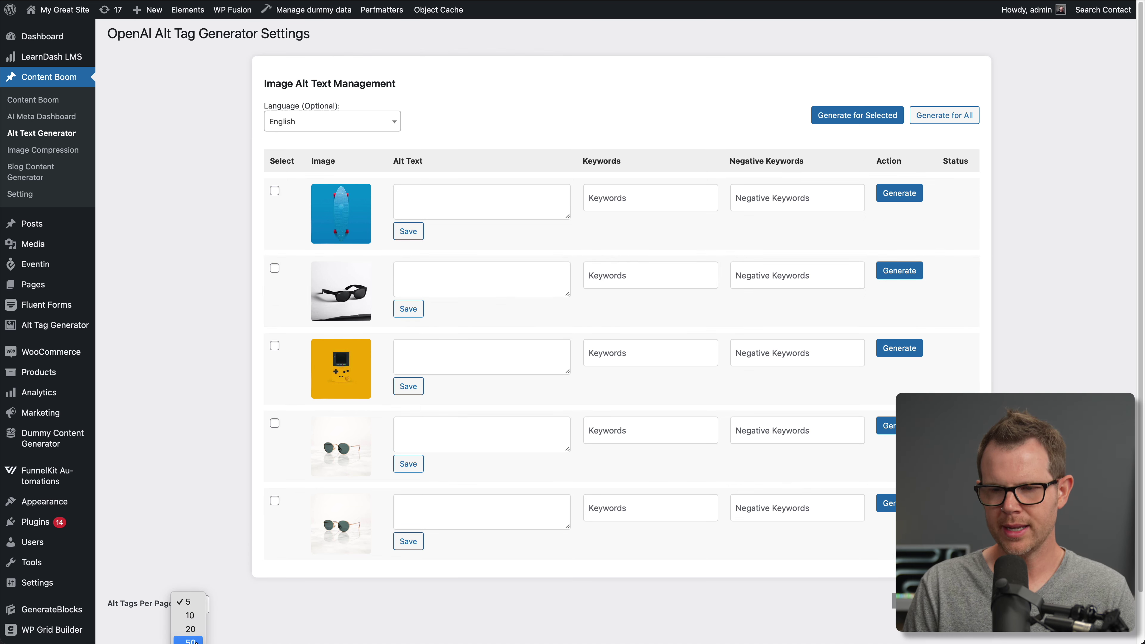
pyautogui.click(185, 640)
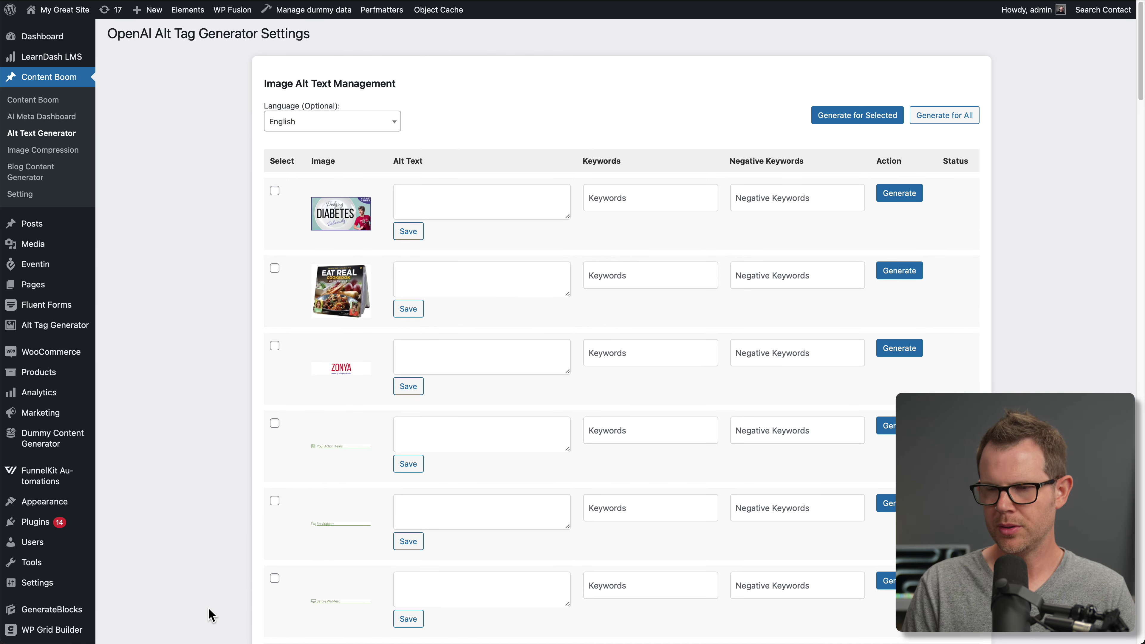
pyautogui.scroll(-15, 476, 435)
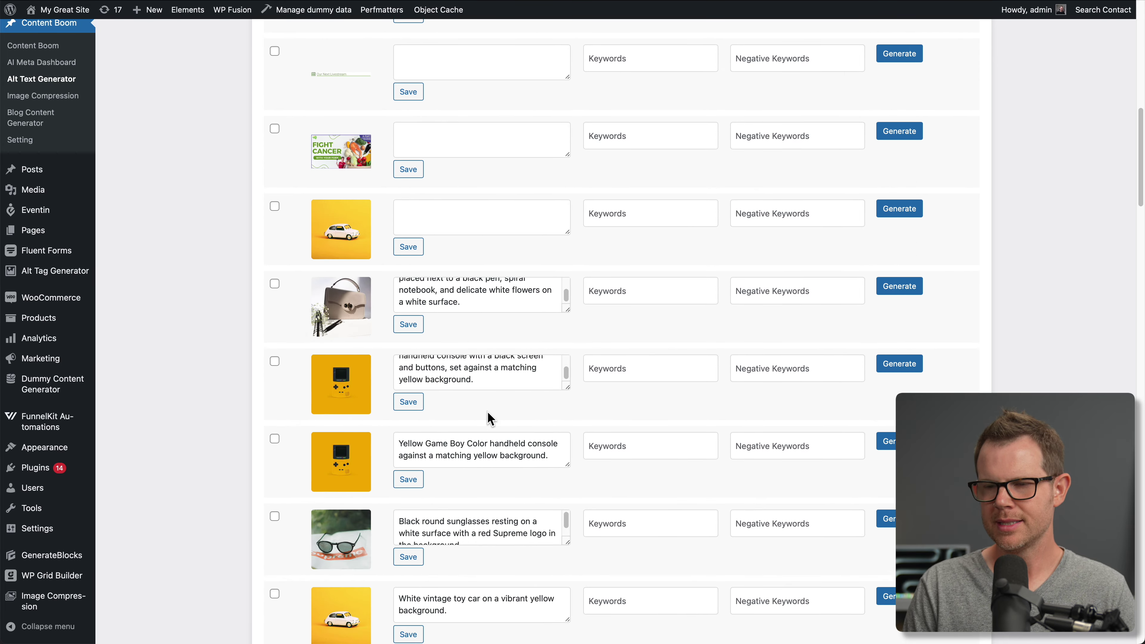
pyautogui.scroll(-5, 490, 413)
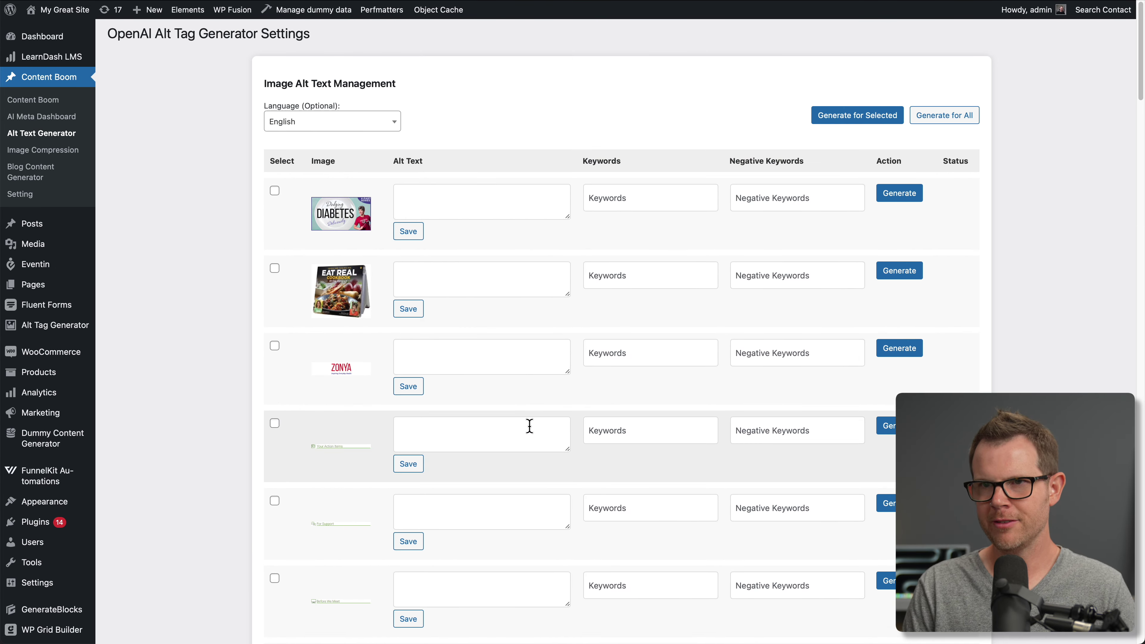
pyautogui.scroll(-20, 529, 427)
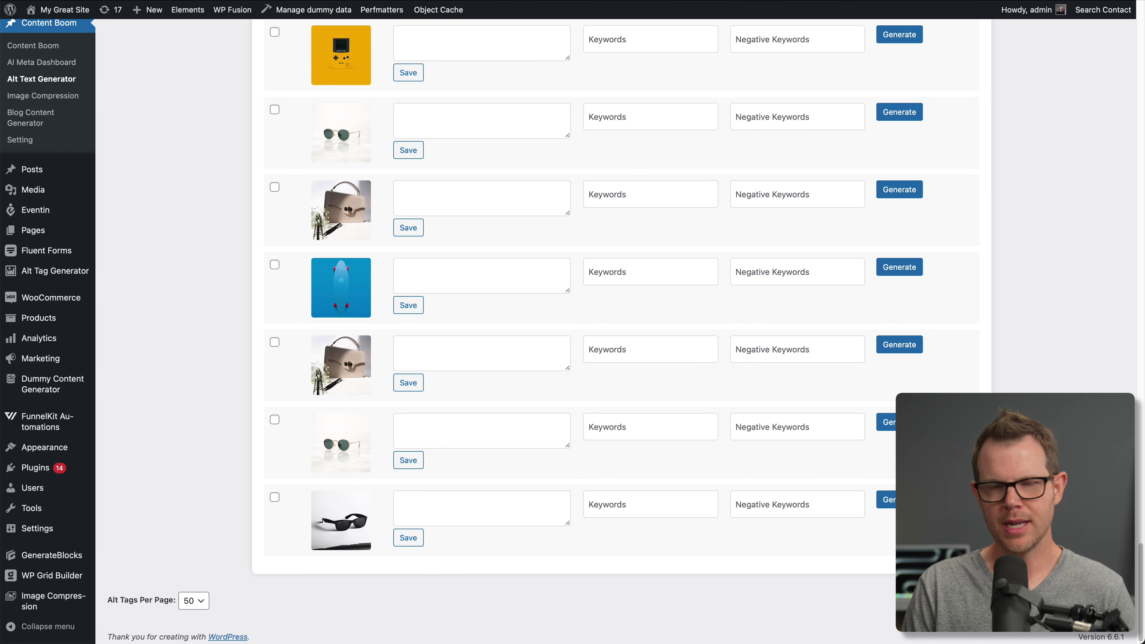
pyautogui.scroll(2, 572, 582)
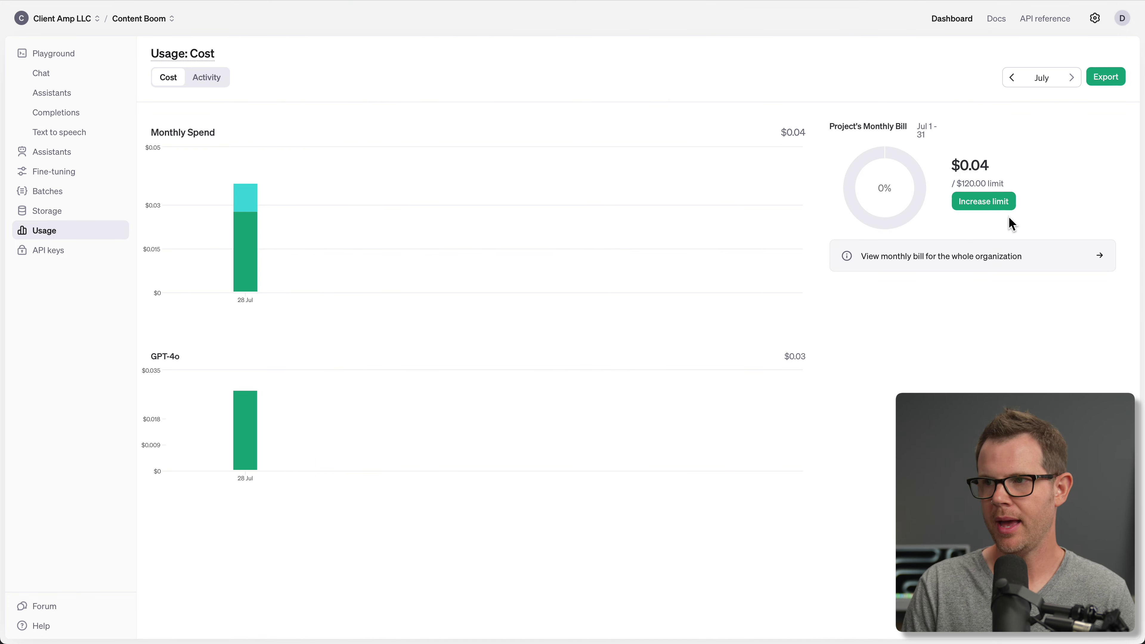
# Step: Switch to the OpenAI usage dashboard and examine the Content Boom project's July spend for 28 Jul
pyautogui.moveTo(242, 191)
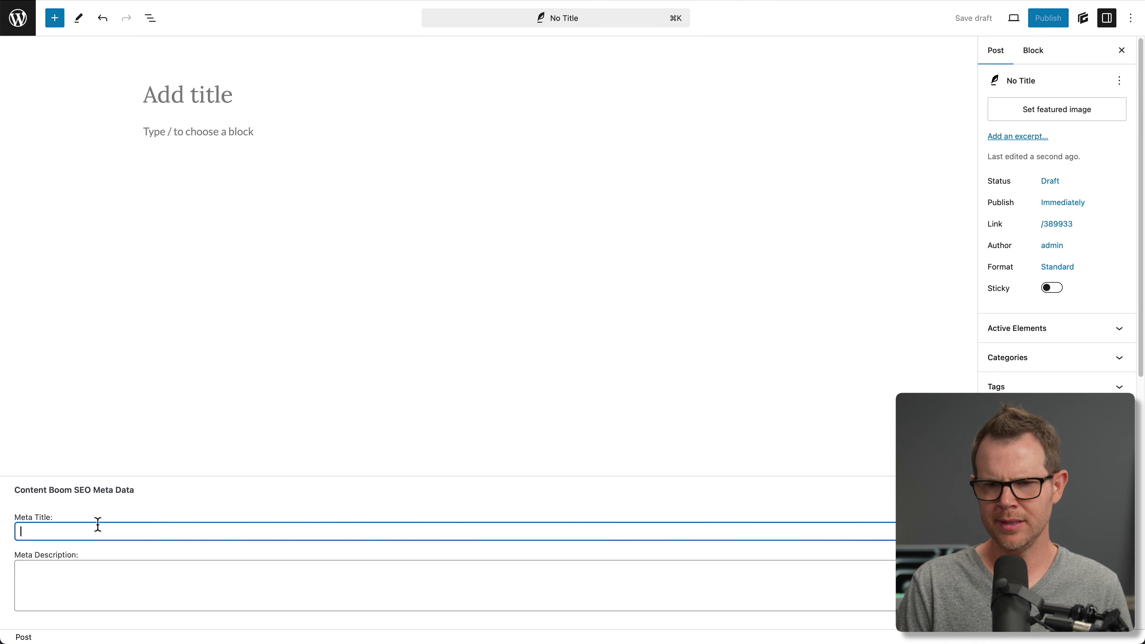
# Step: Inspect the Content Boom SEO Meta Title and Meta Description fields and the title field in a new untitled WordPress post
pyautogui.click(105, 564)
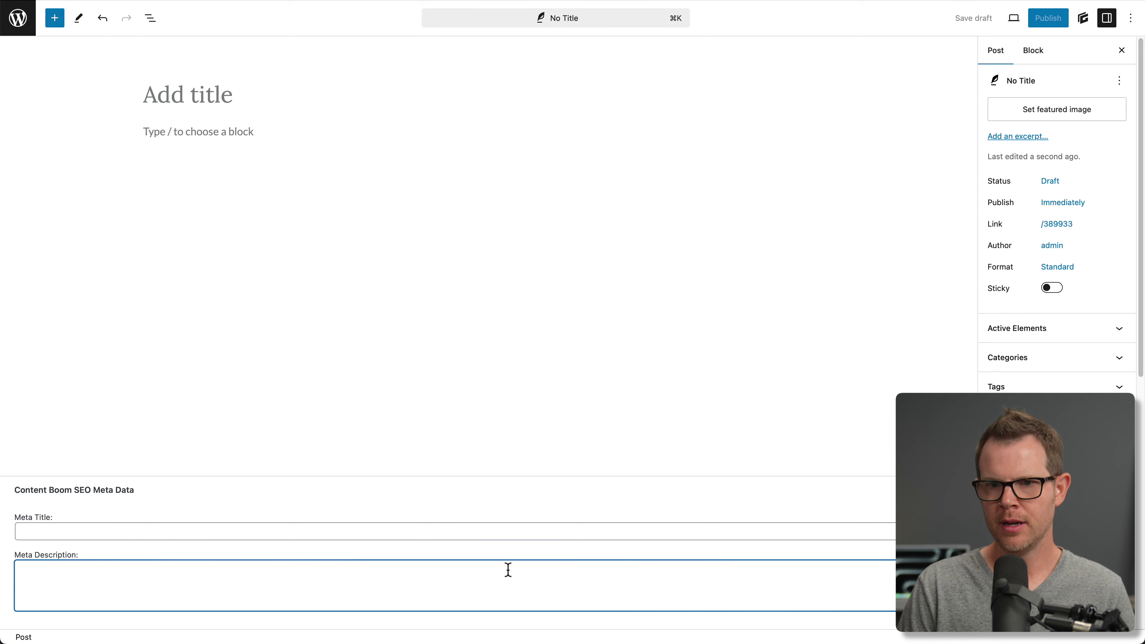
pyautogui.click(50, 528)
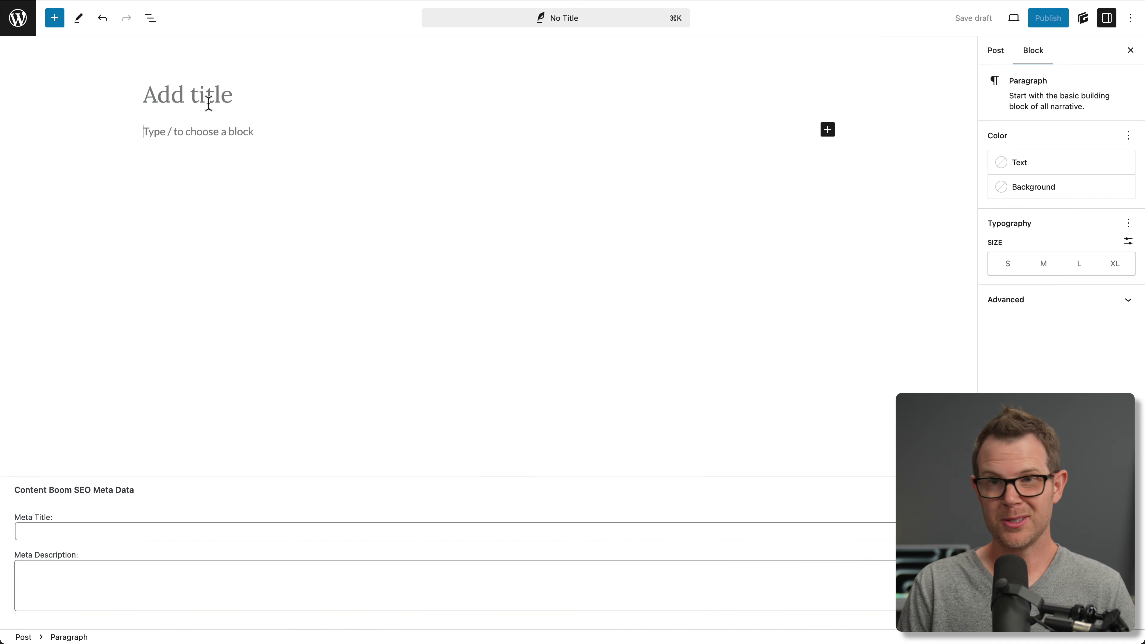
pyautogui.click(196, 97)
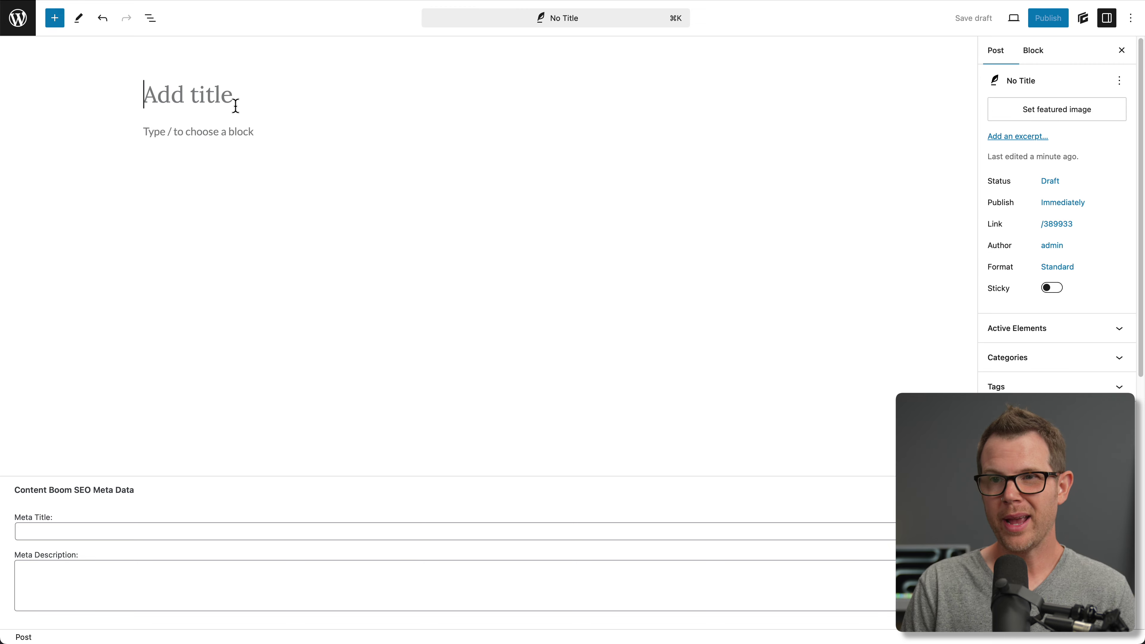